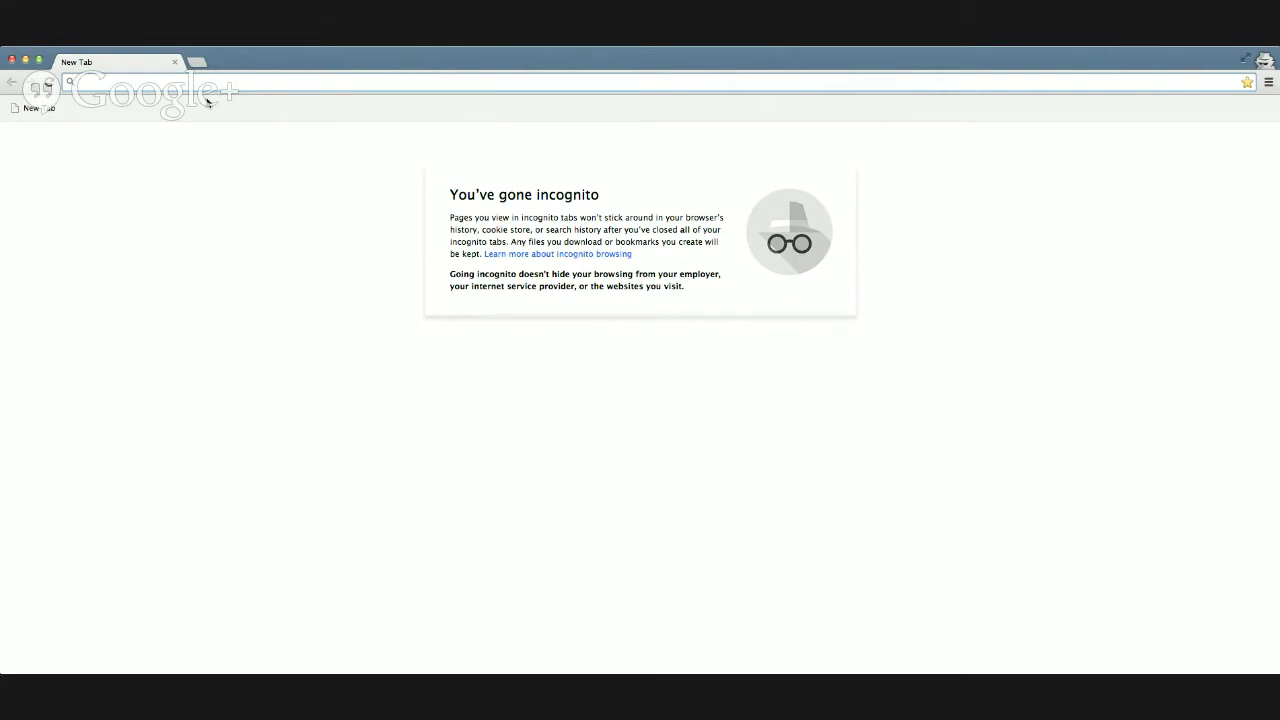
# Step: Load kidblog.org and open the free teacher sign-up form from the Teachers button
pyautogui.write('kidblog.org')
pyautogui.press('Return')
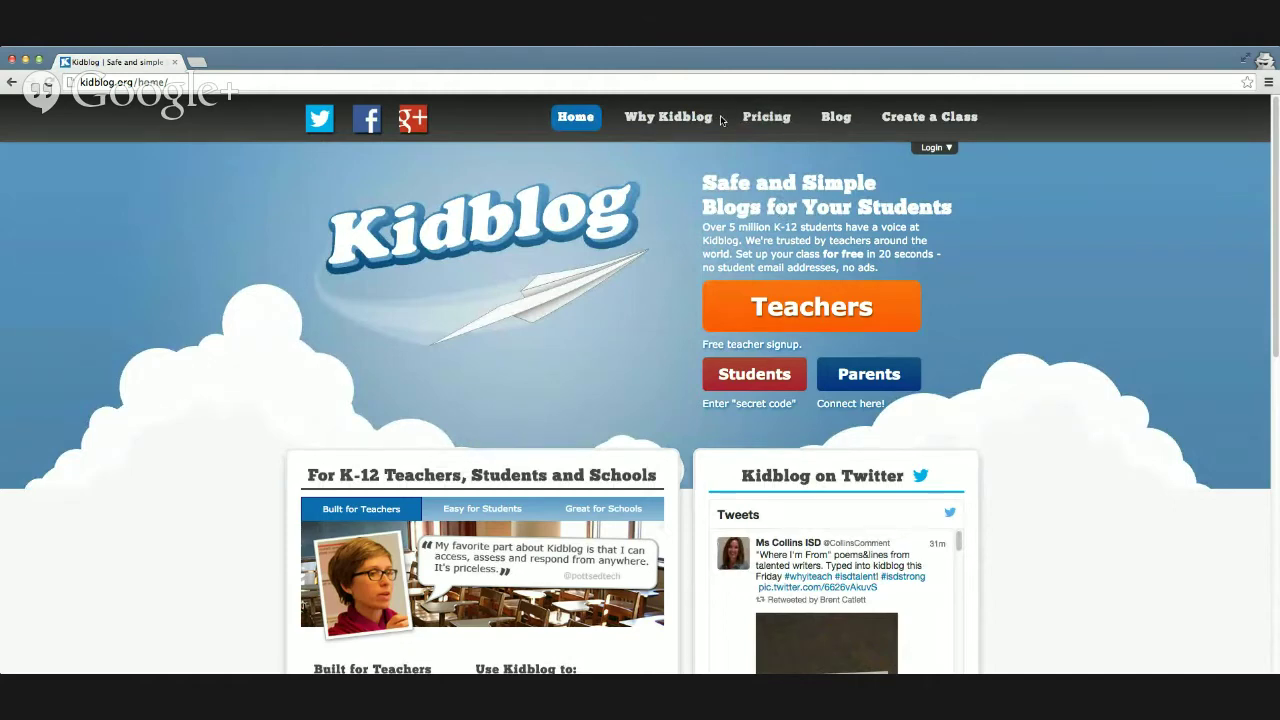
pyautogui.click(868, 314)
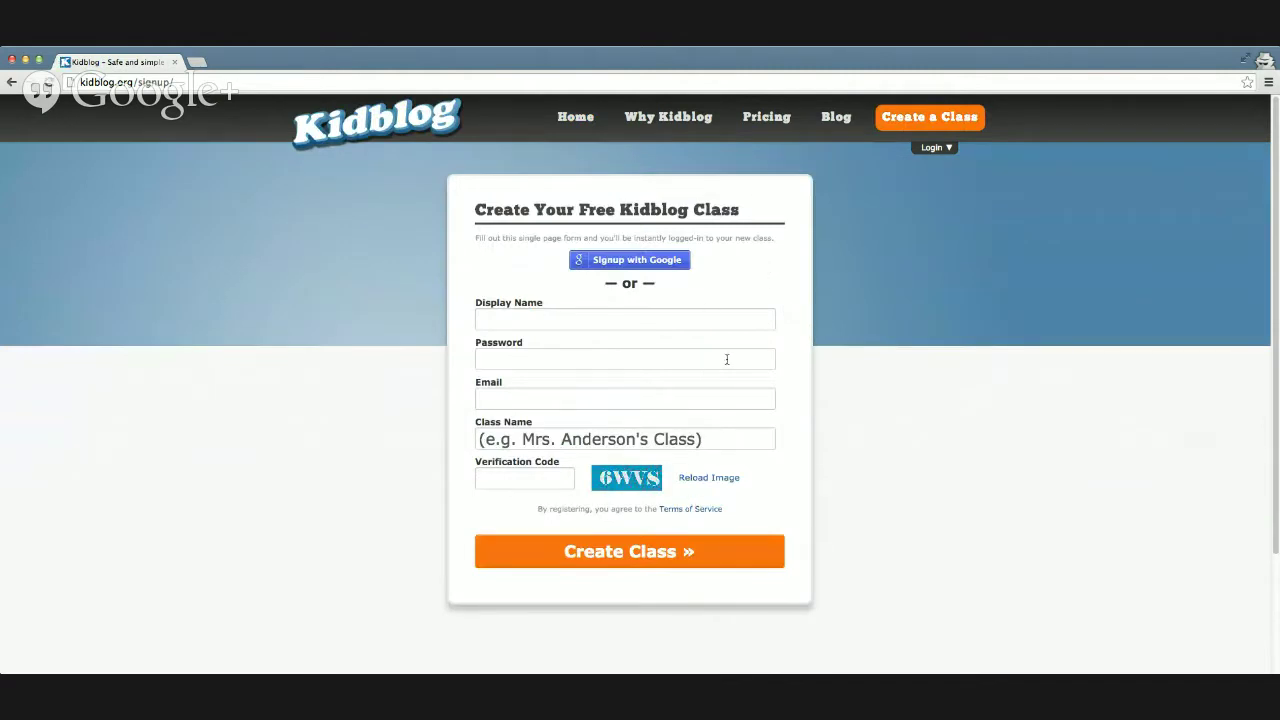
# Step: Sign up with Google, entering the teacher's e-mail and account password, and allow Kidblog access
pyautogui.click(662, 260)
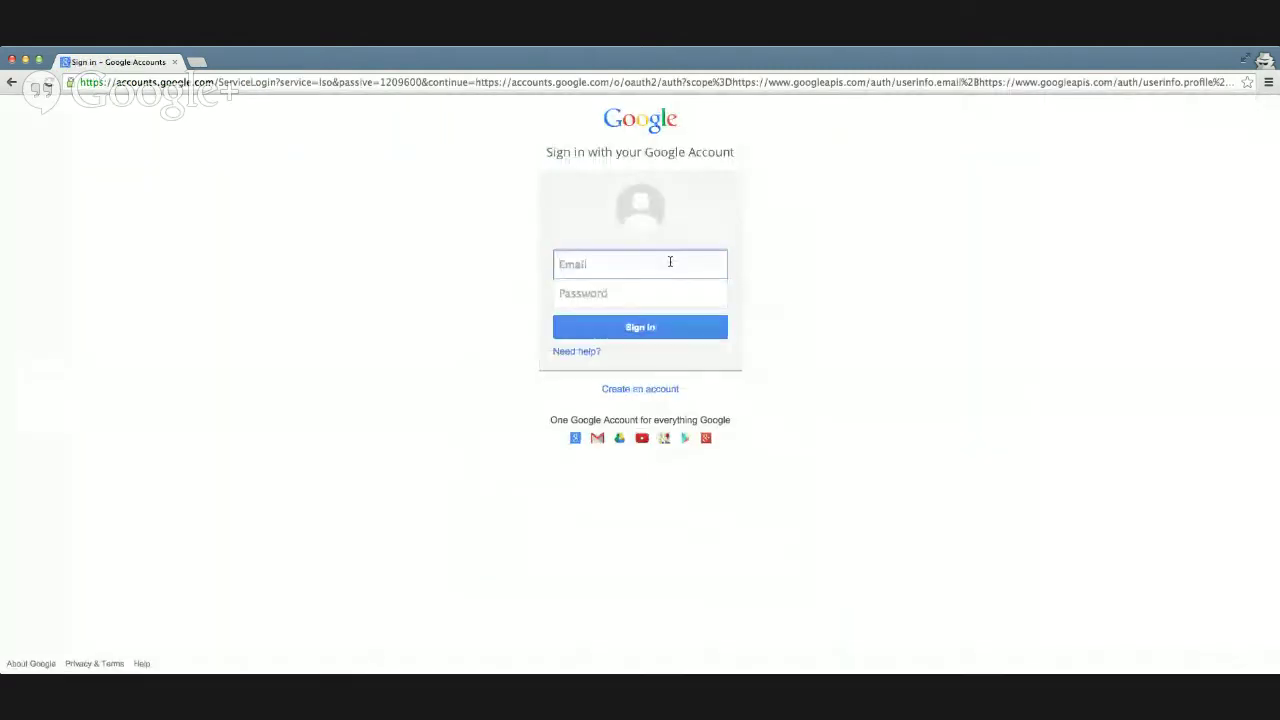
pyautogui.write('me')
pyautogui.press('Down')
pyautogui.press('Return')
pyautogui.press('Tab')
pyautogui.write('********')
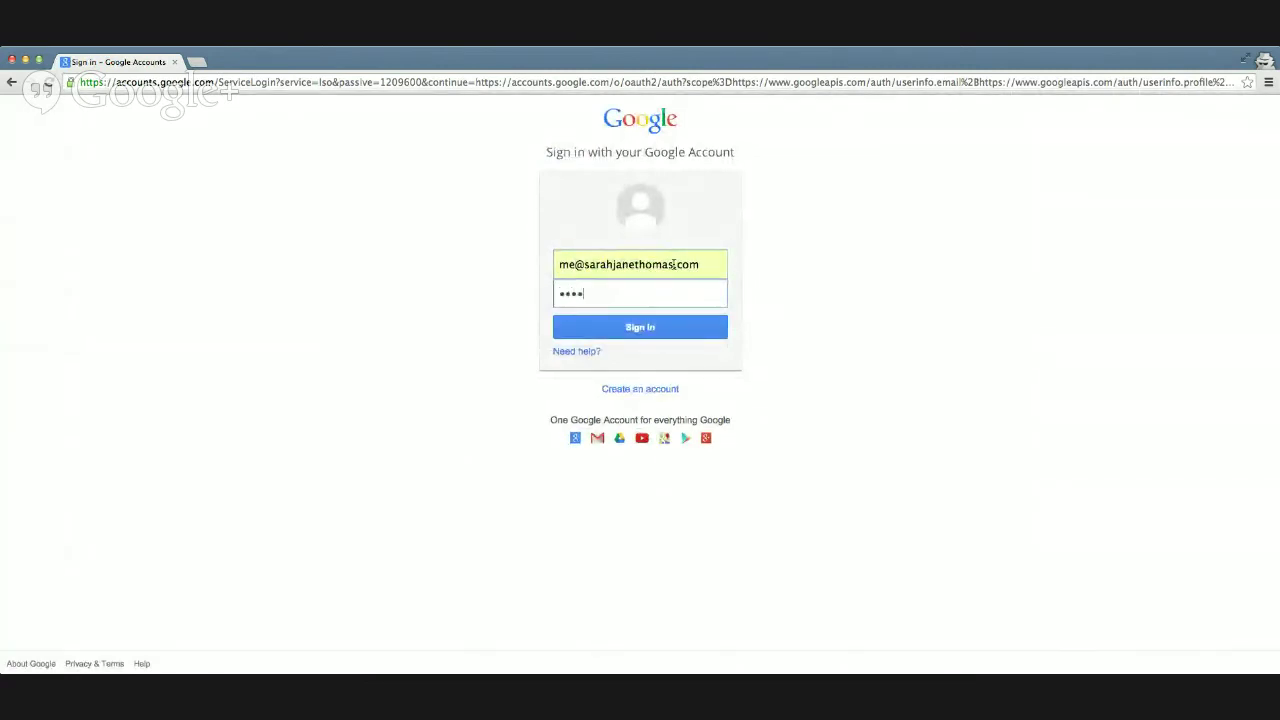
pyautogui.click(669, 324)
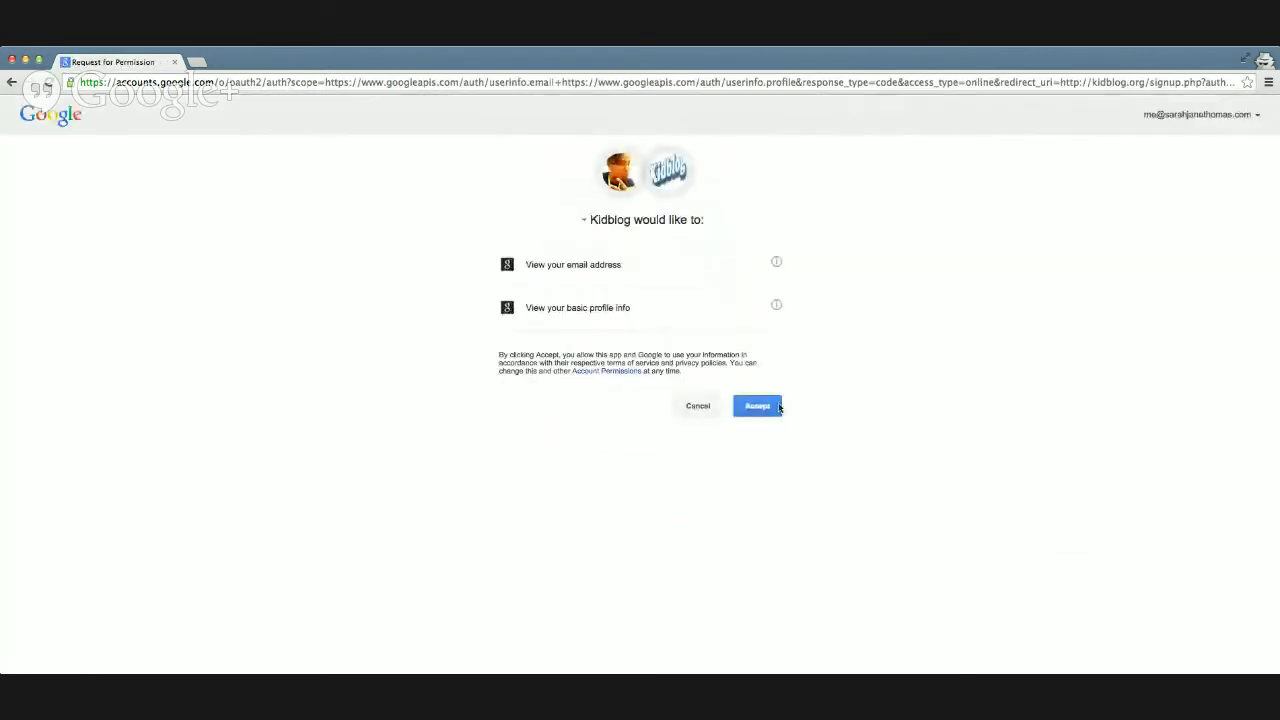
pyautogui.click(767, 407)
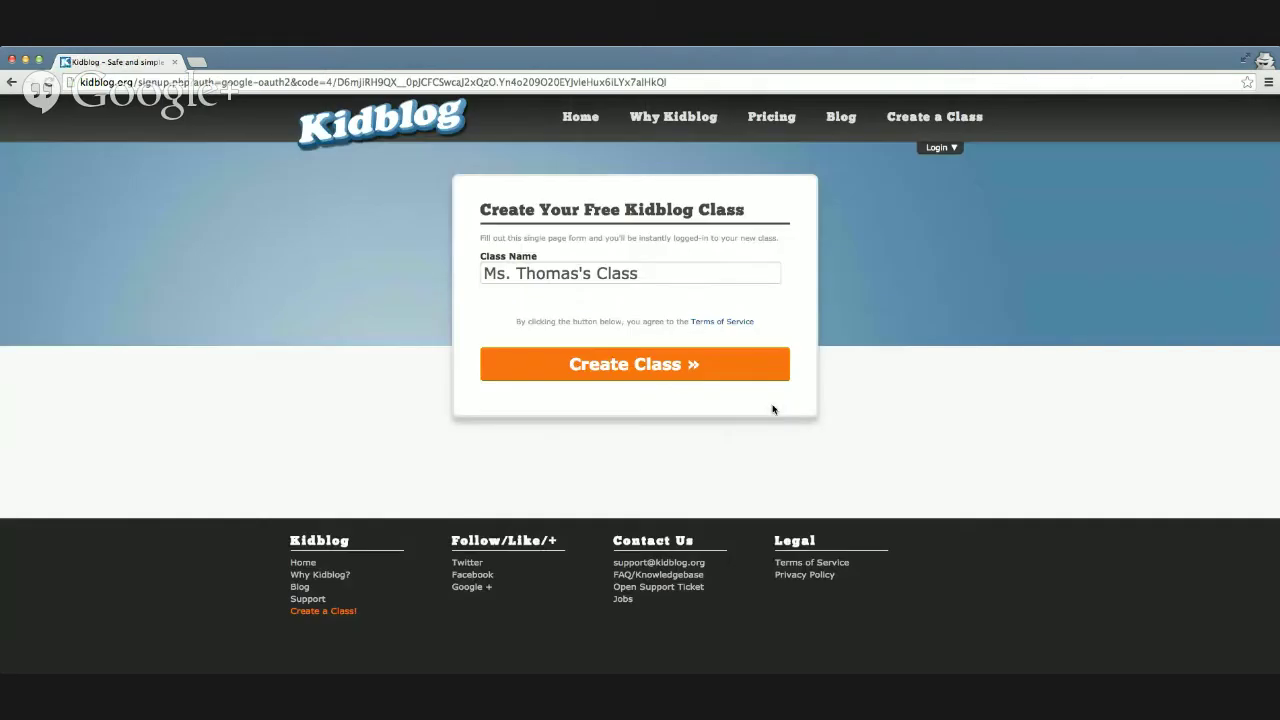
# Step: Replace the suggested class name with the teacher's own class name and create the class
pyautogui.moveTo(655, 275); pyautogui.dragTo(451, 266)
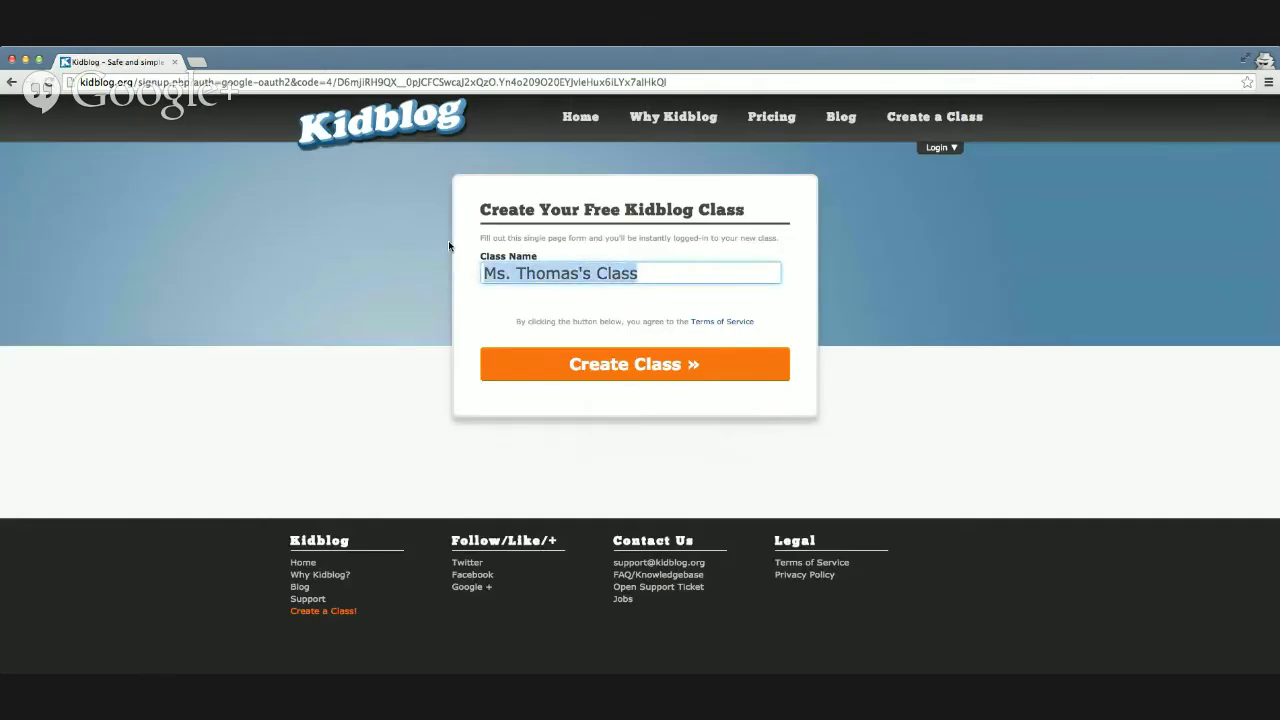
pyautogui.write('Sarahdateechur Test')
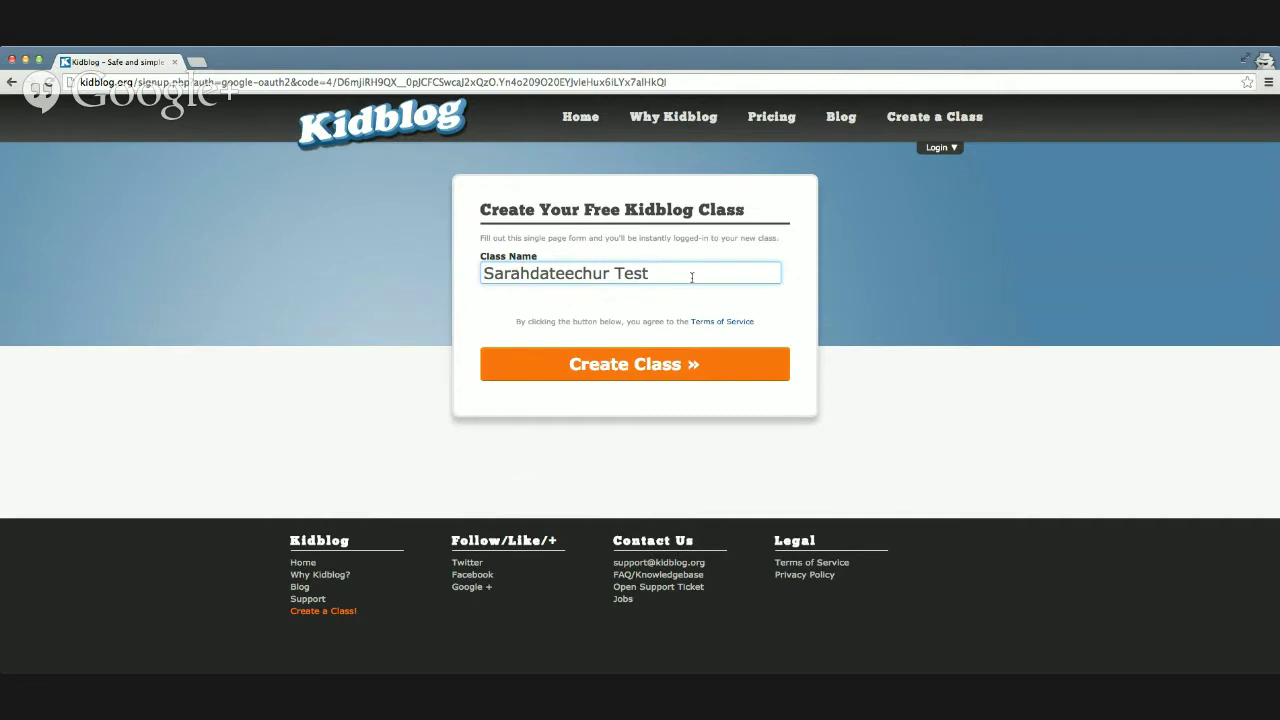
pyautogui.click(632, 372)
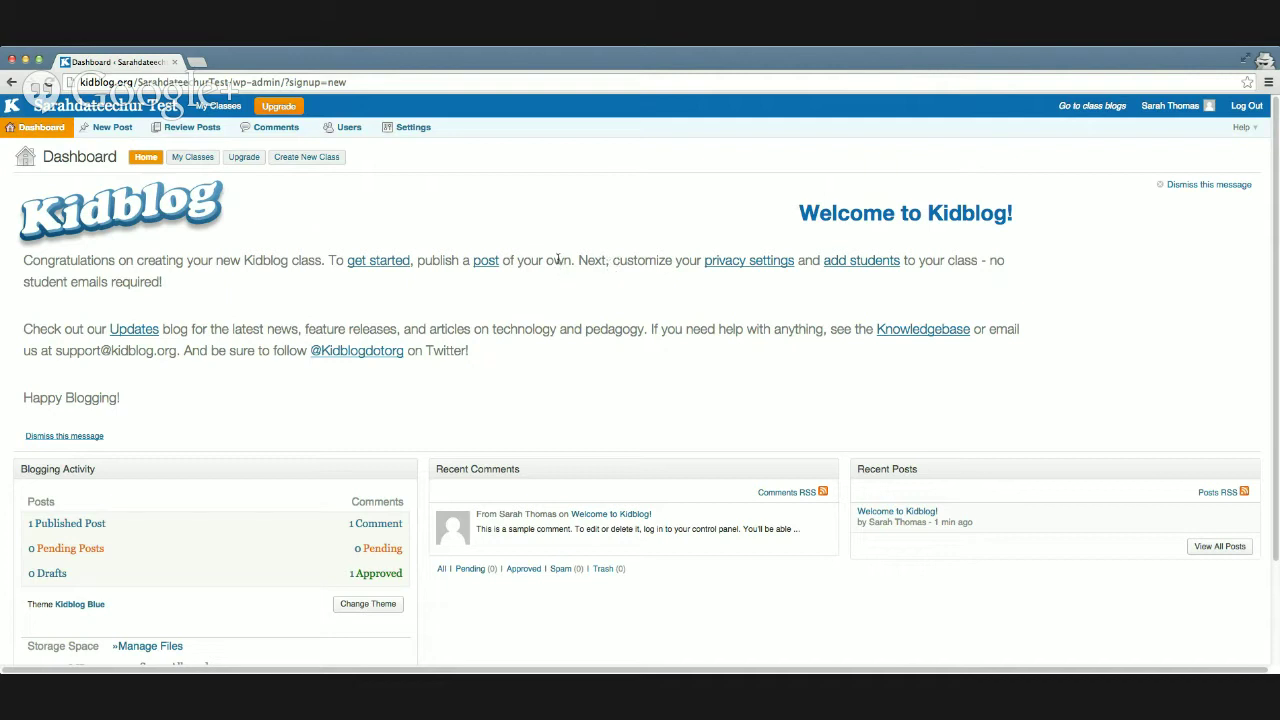
# Step: Scroll through the Getting Started support article and its tutorial videos, then close that tab
pyautogui.scroll(-2, 546, 280)
pyautogui.scroll(2, 545, 280)
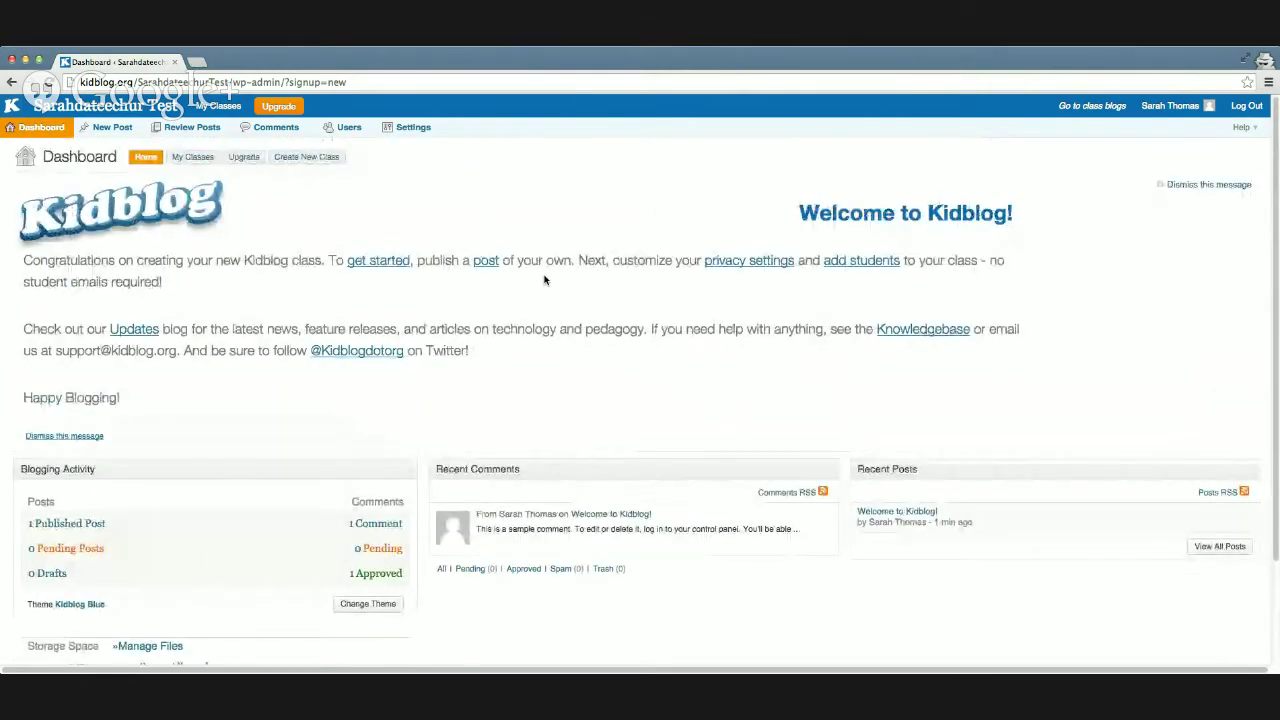
pyautogui.click(376, 261)
pyautogui.click(228, 62)
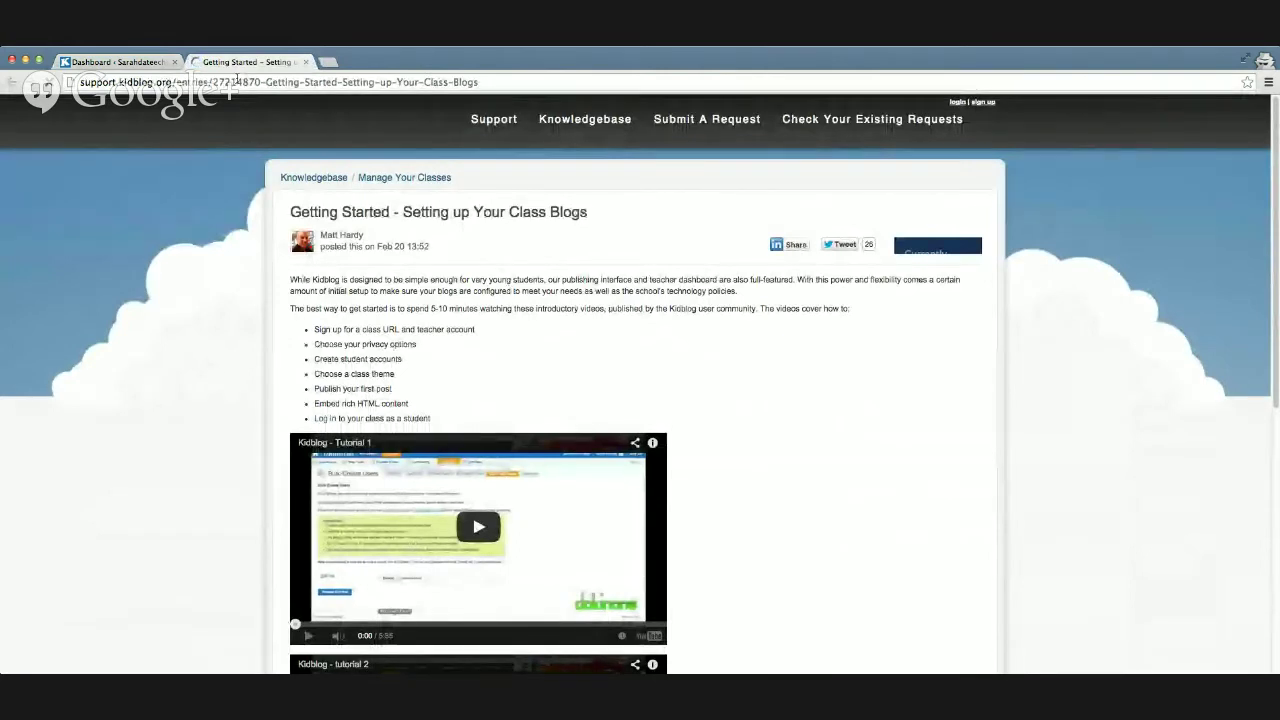
pyautogui.scroll(-1, 527, 308)
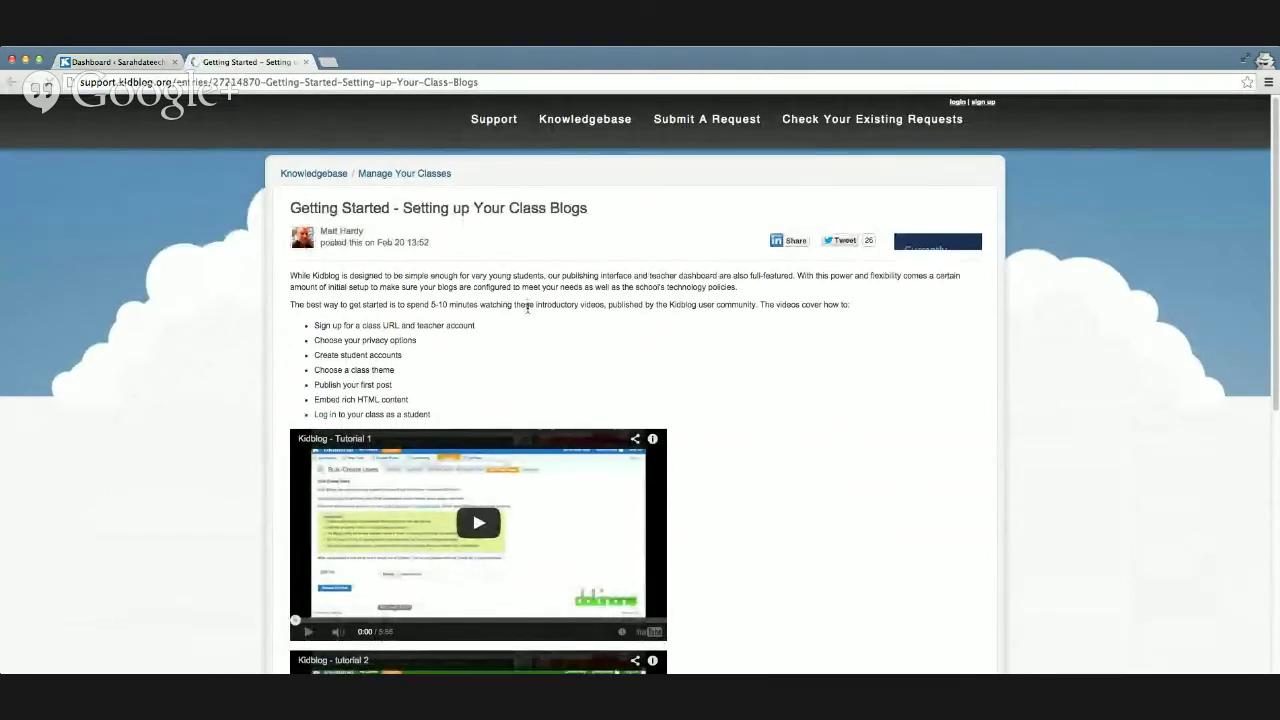
pyautogui.scroll(-1, 527, 308)
pyautogui.scroll(1, 663, 280)
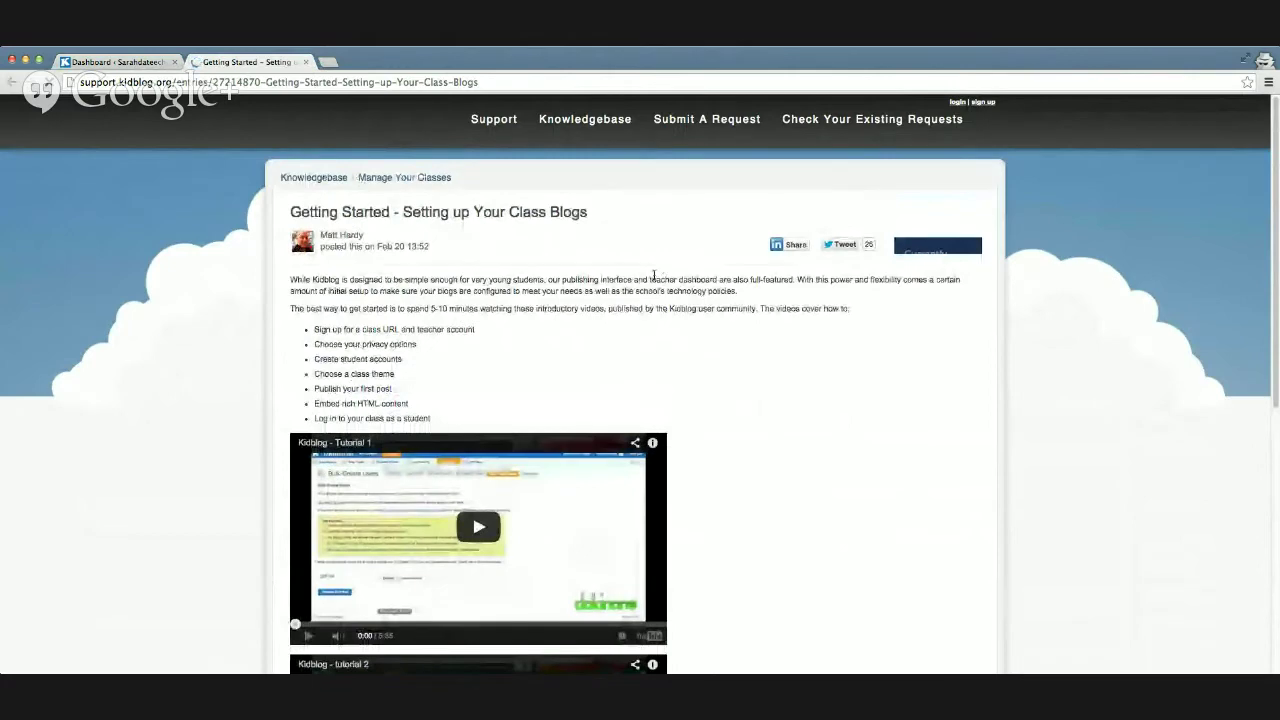
pyautogui.scroll(-4, 652, 276)
pyautogui.scroll(-6, 651, 277)
pyautogui.scroll(10, 650, 265)
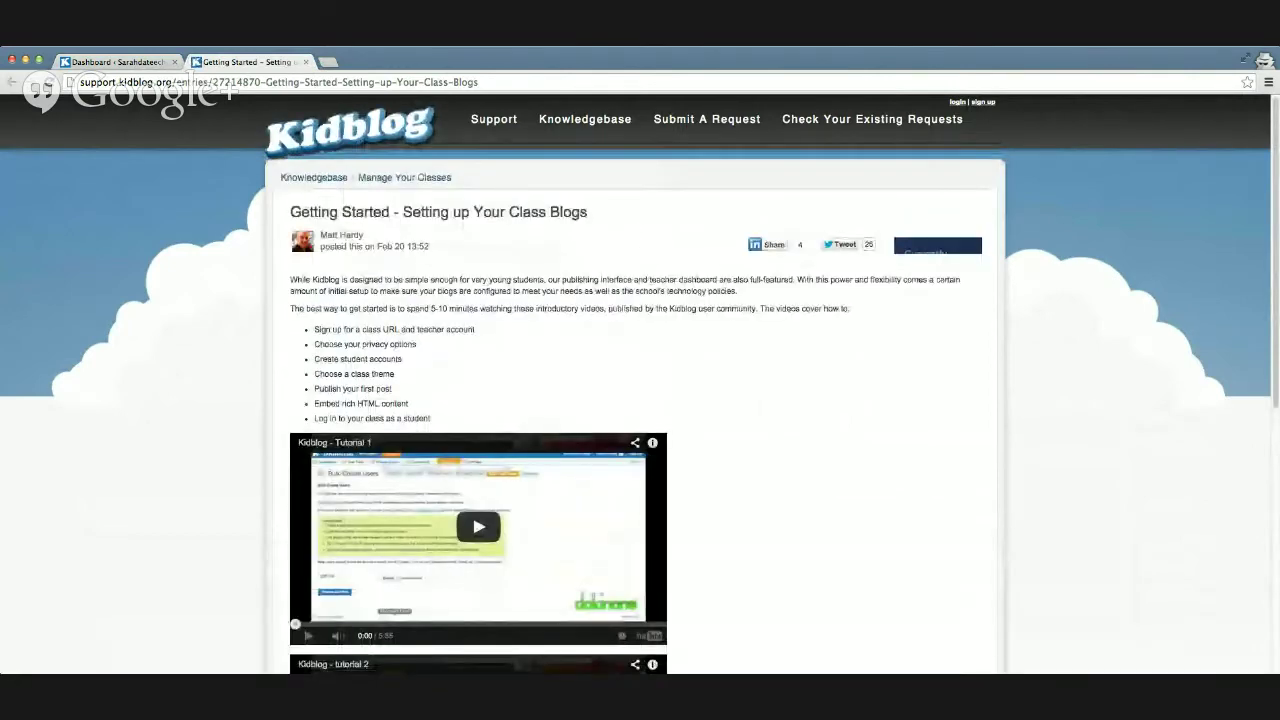
pyautogui.click(305, 62)
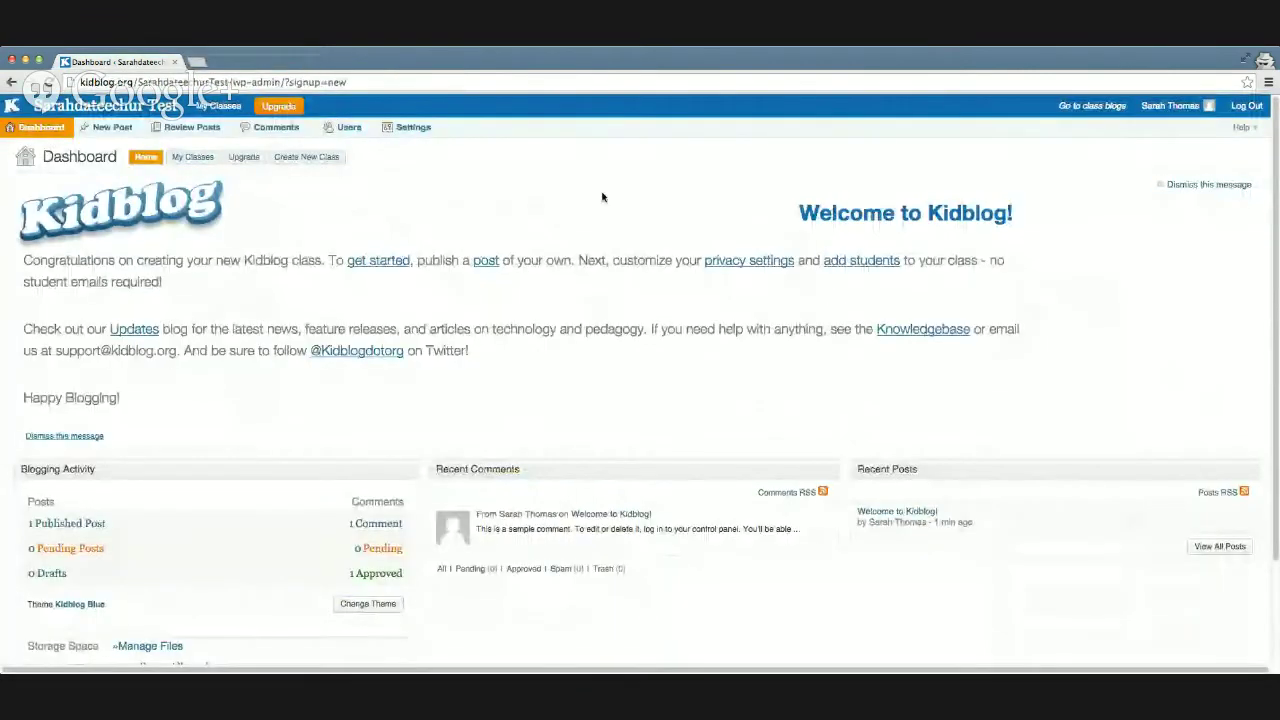
# Step: Write a draft titled 'Test' with body 'This is a test for the video.', checking the HTML view
pyautogui.middleClick(478, 267)
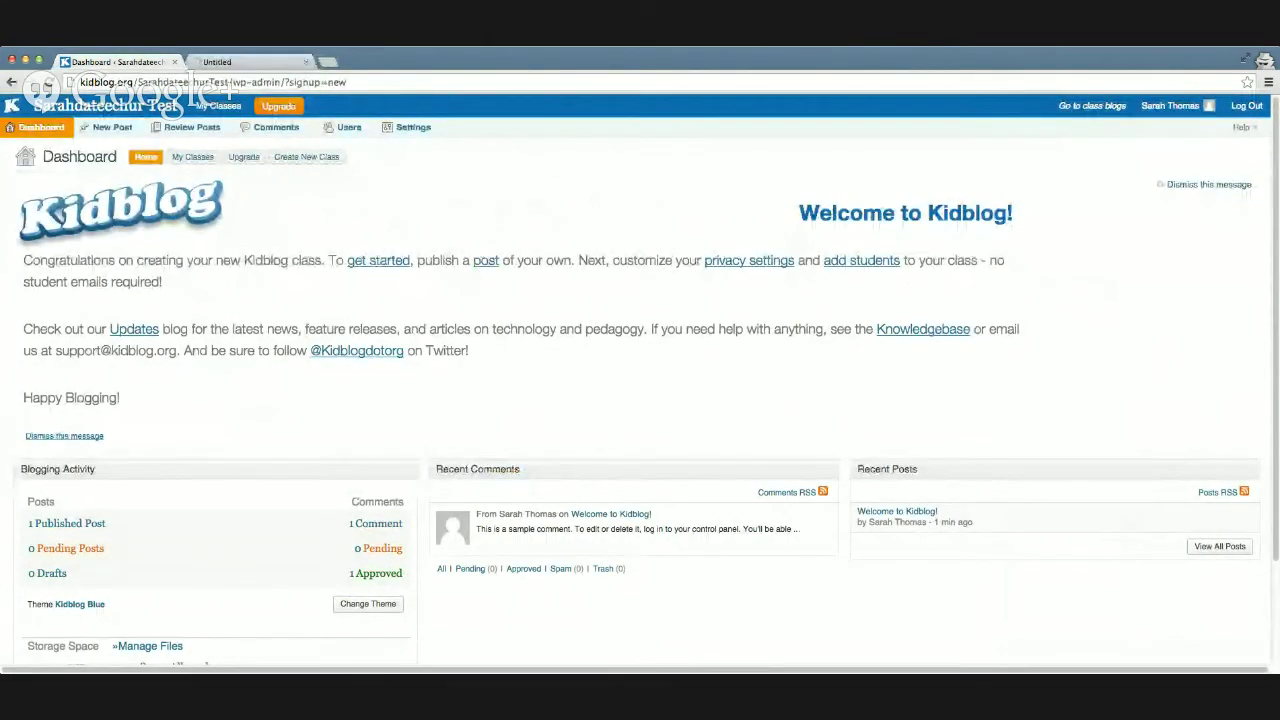
pyautogui.click(258, 66)
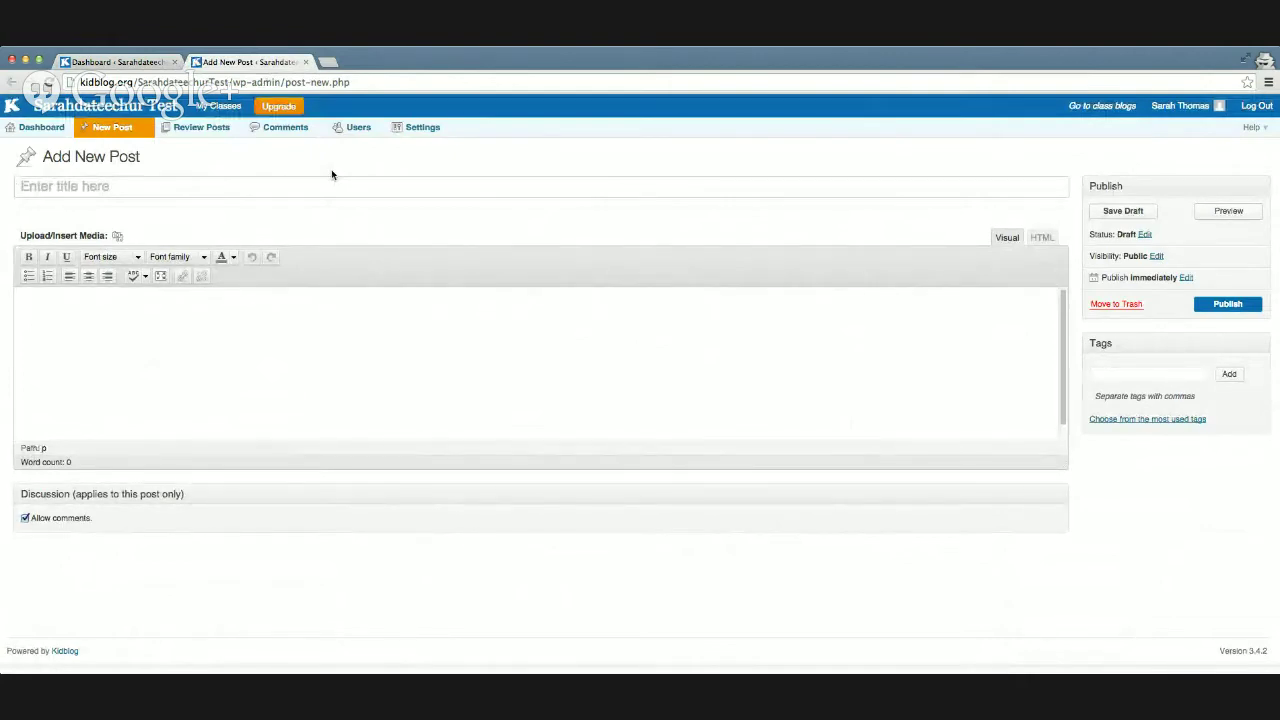
pyautogui.write('Test')
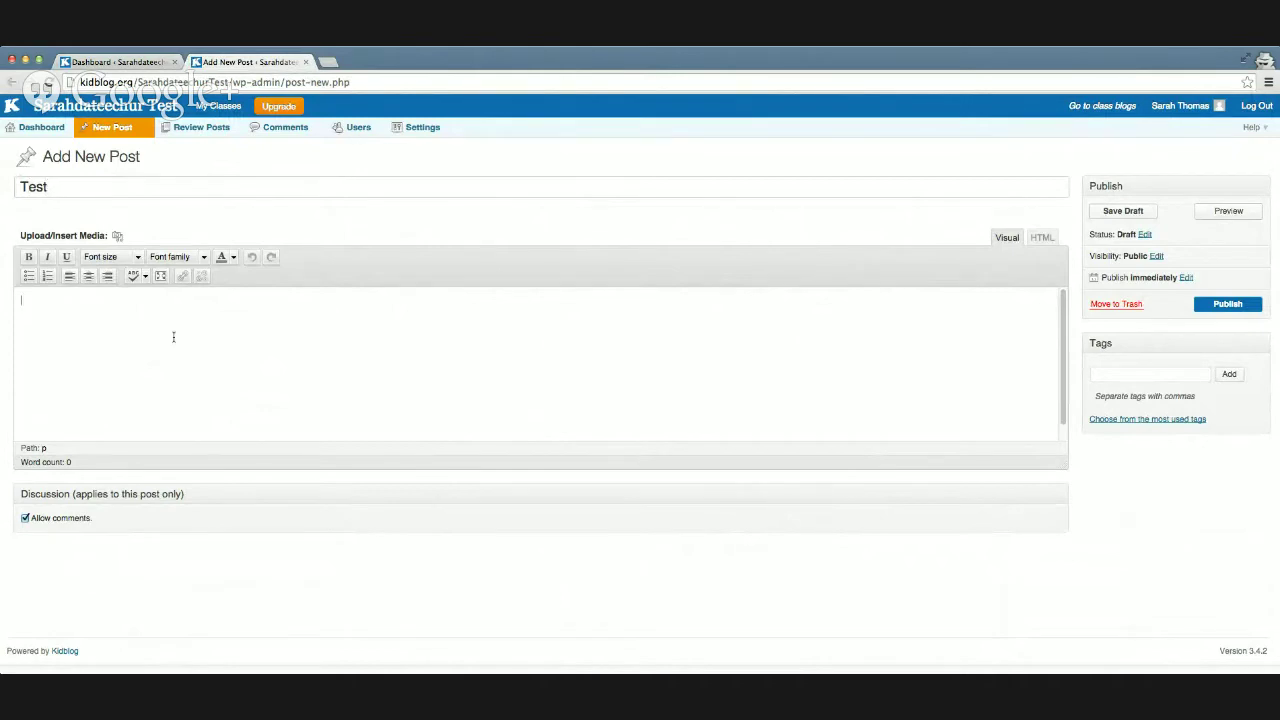
pyautogui.click(170, 335)
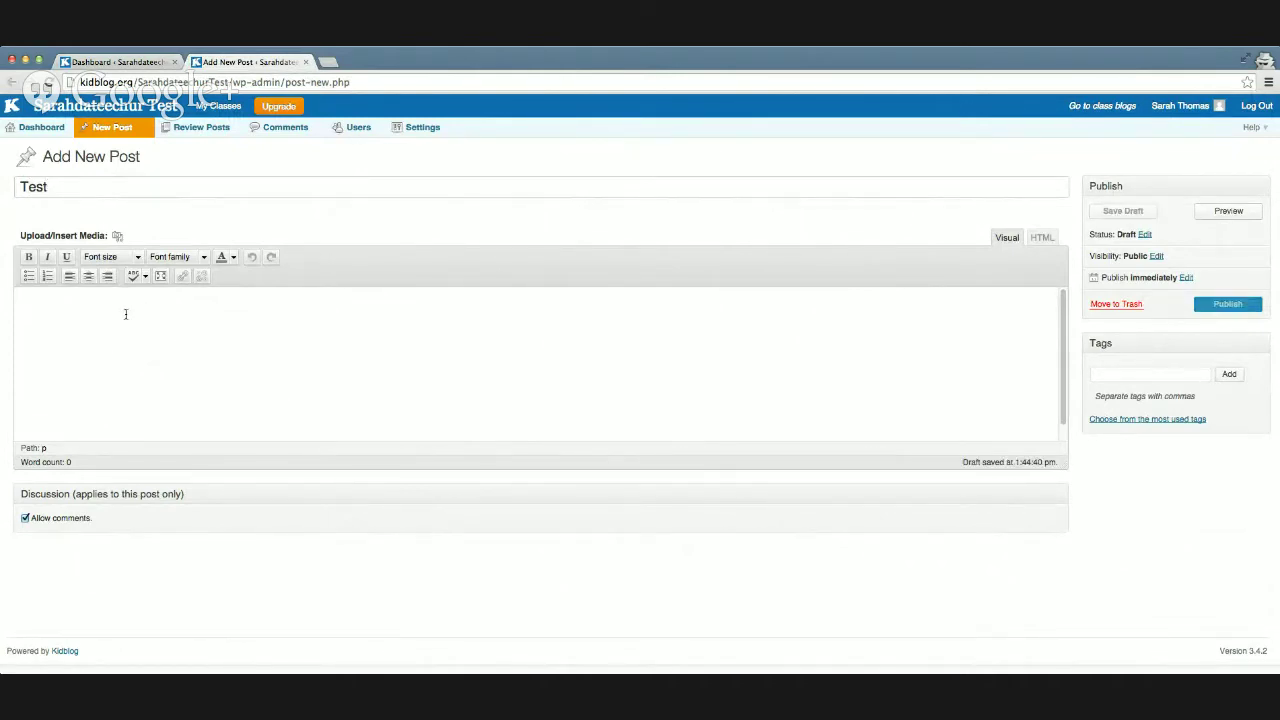
pyautogui.write('This is a test for the')
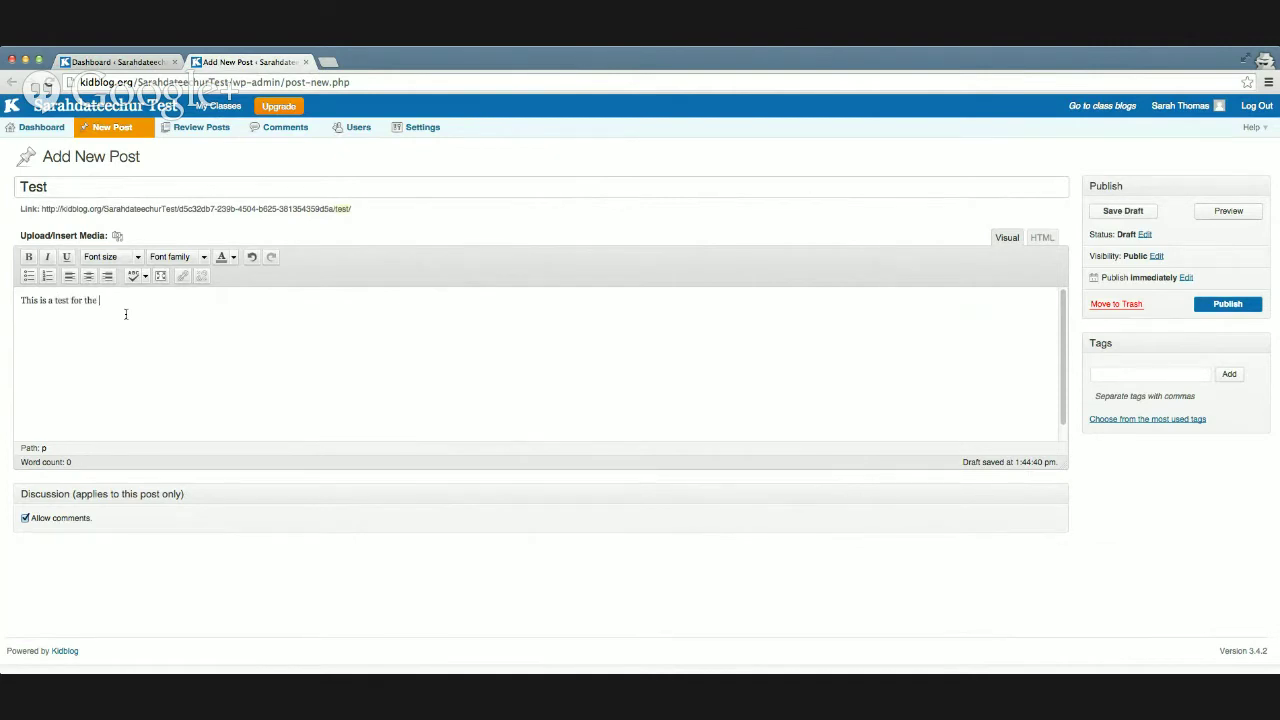
pyautogui.write(' video.')
pyautogui.click(1046, 241)
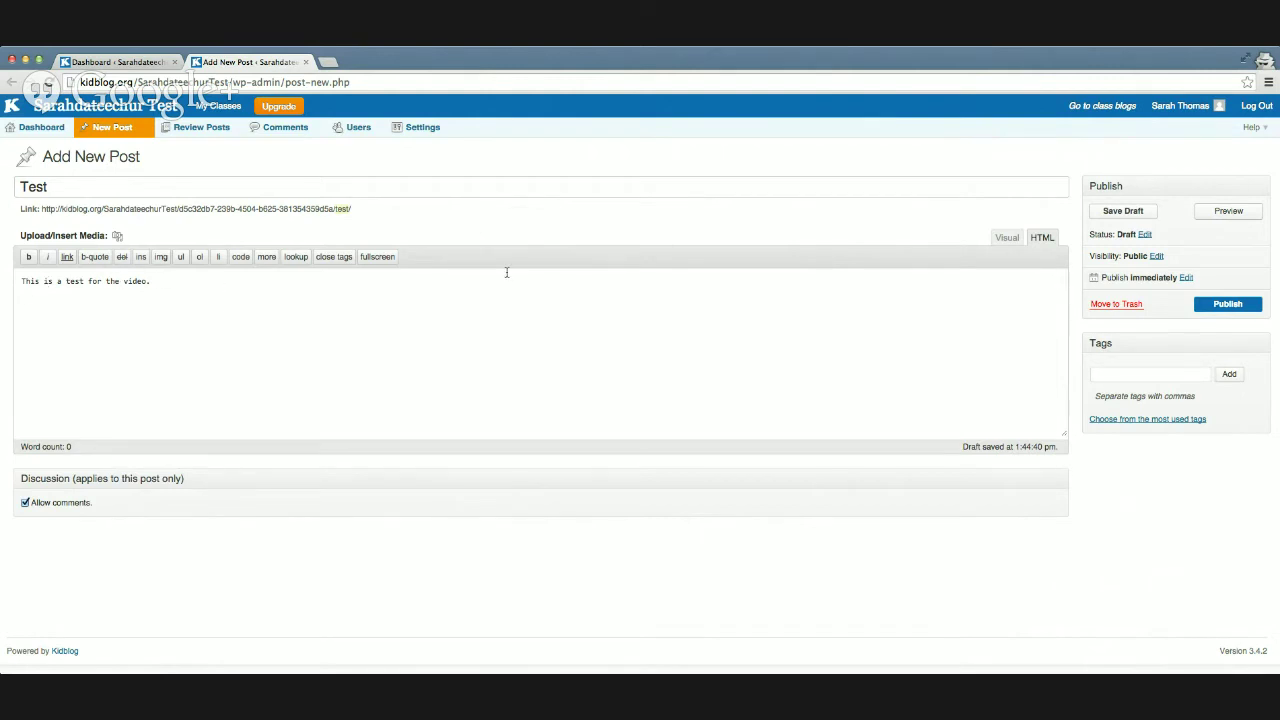
pyautogui.click(1005, 238)
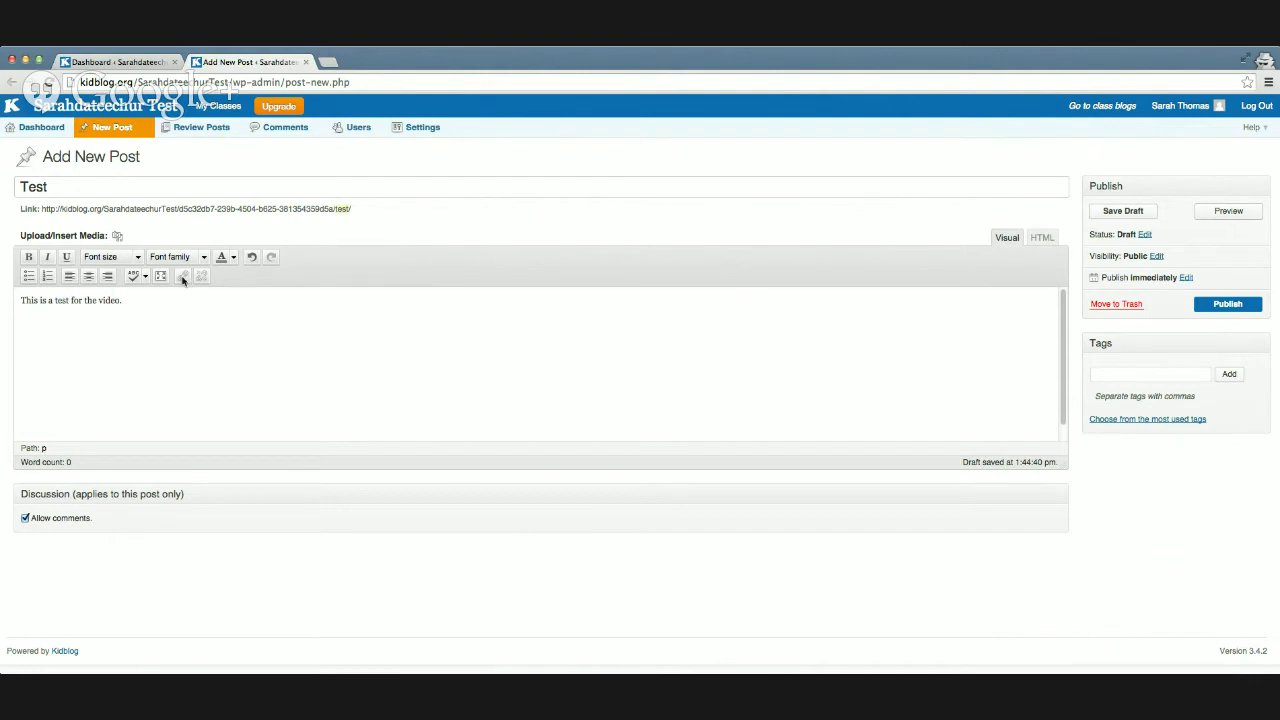
# Step: Link the word 'video.' to the teacher's website URL, set to open in a new tab
pyautogui.moveTo(99, 300); pyautogui.dragTo(124, 300)
pyautogui.click(182, 276)
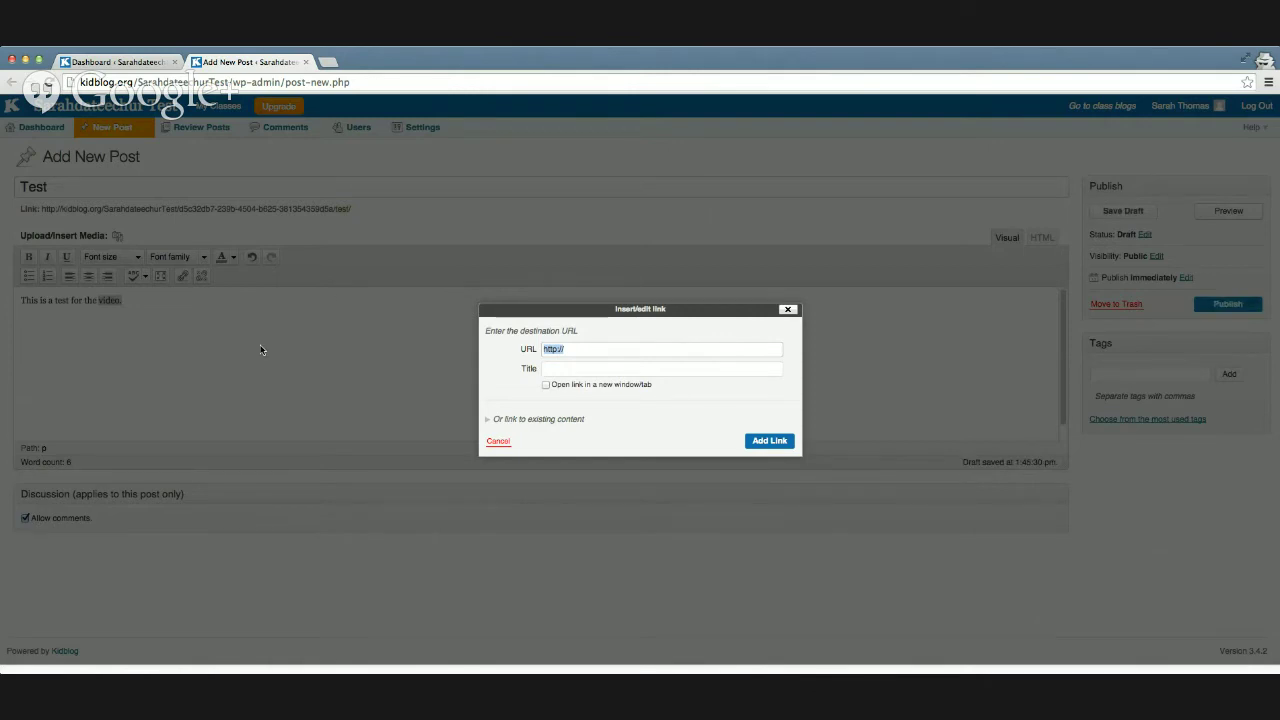
pyautogui.click(788, 309)
pyautogui.moveTo(98, 300); pyautogui.dragTo(125, 300)
pyautogui.click(182, 279)
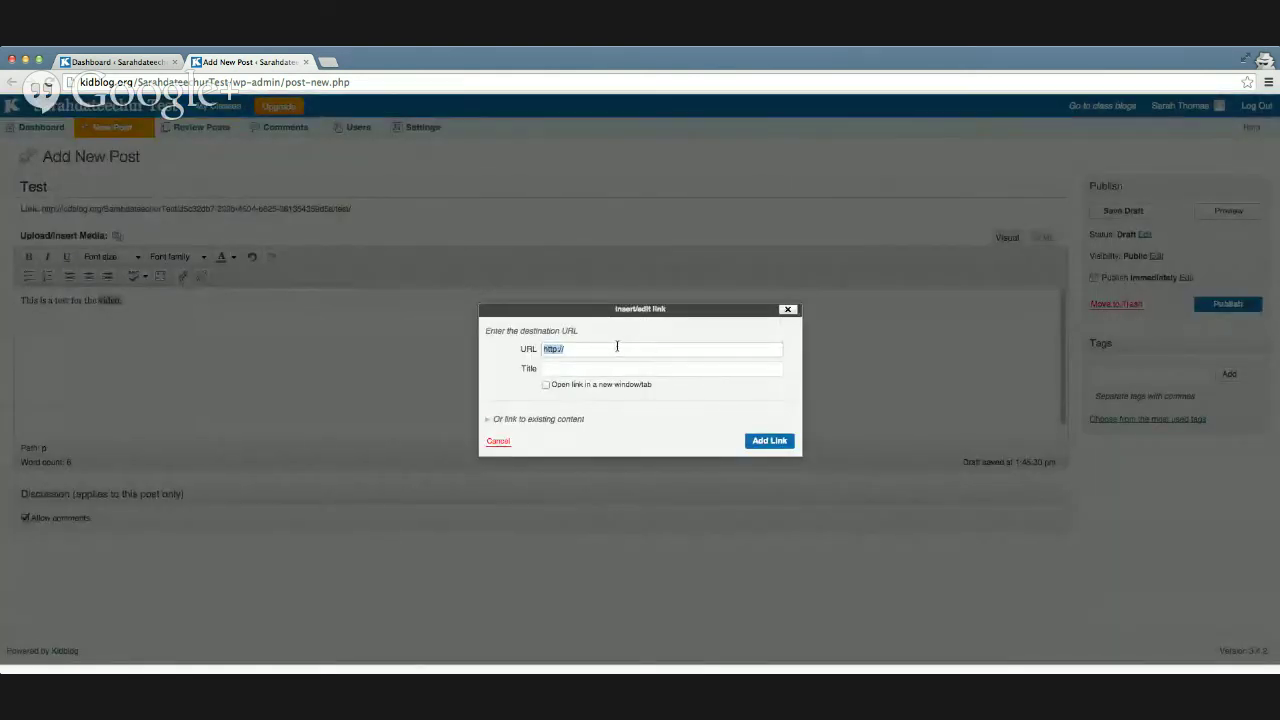
pyautogui.click(655, 353)
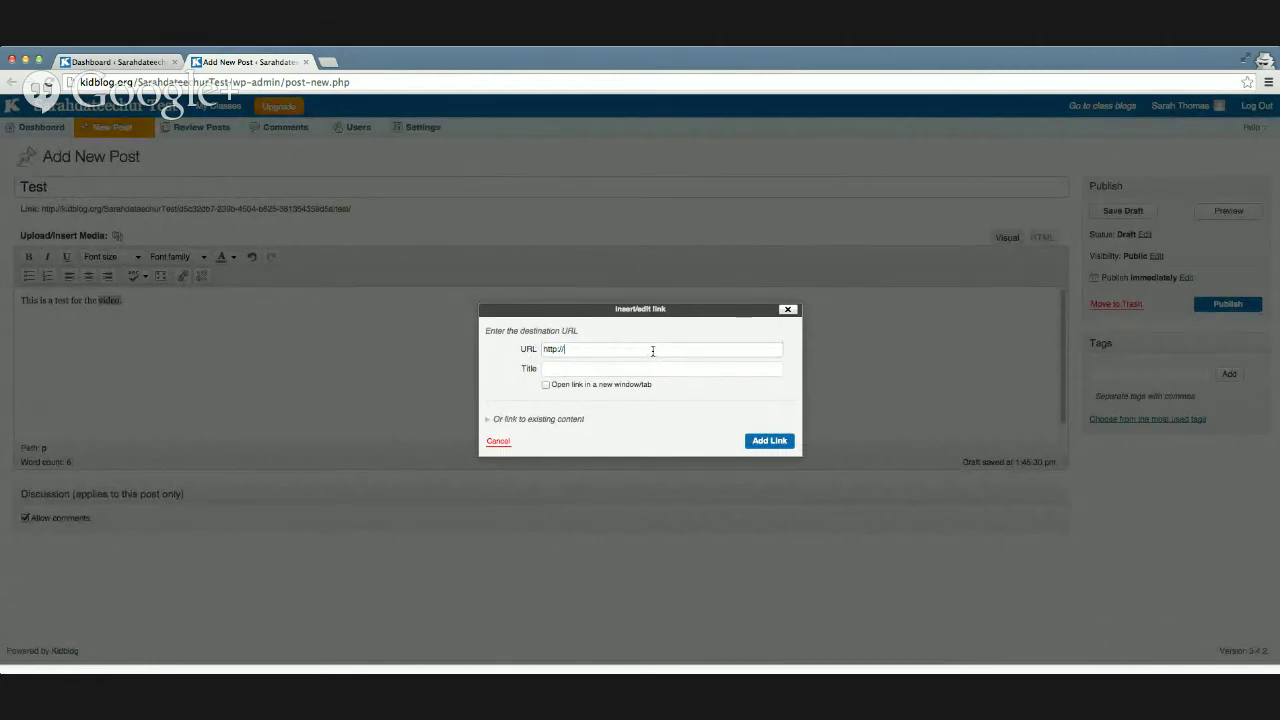
pyautogui.write('sarahdateechur.com')
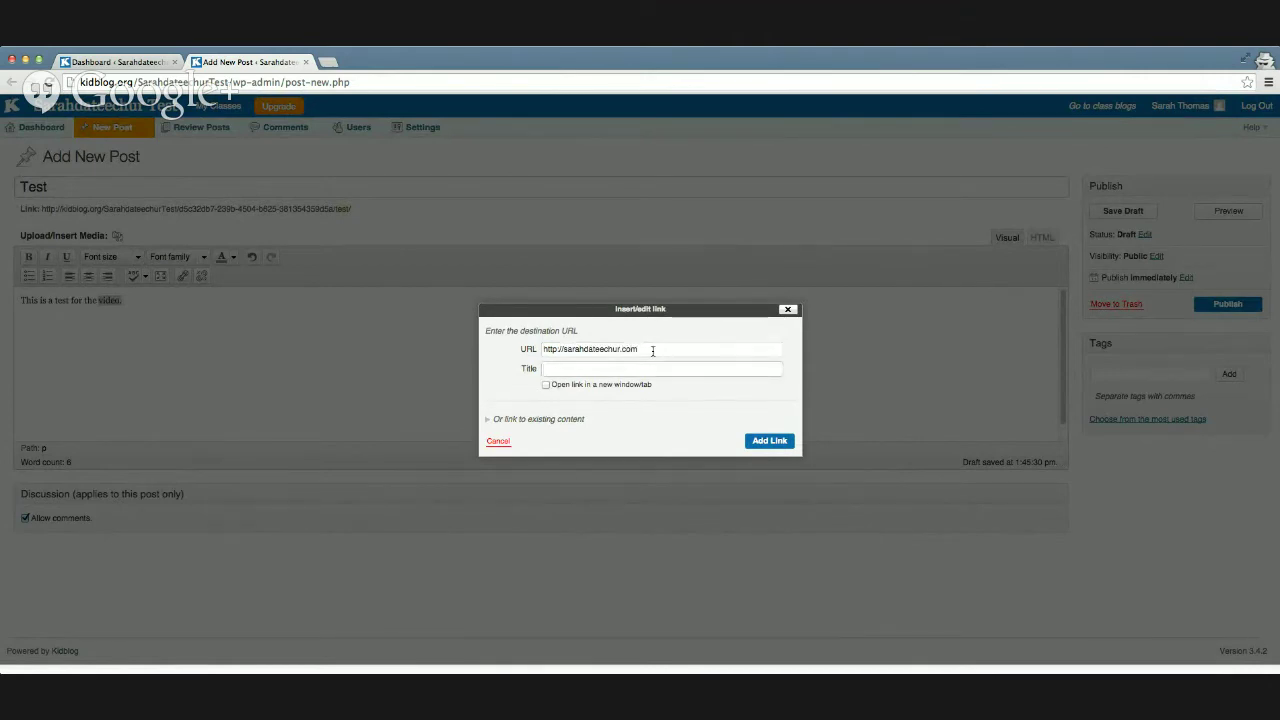
pyautogui.click(547, 388)
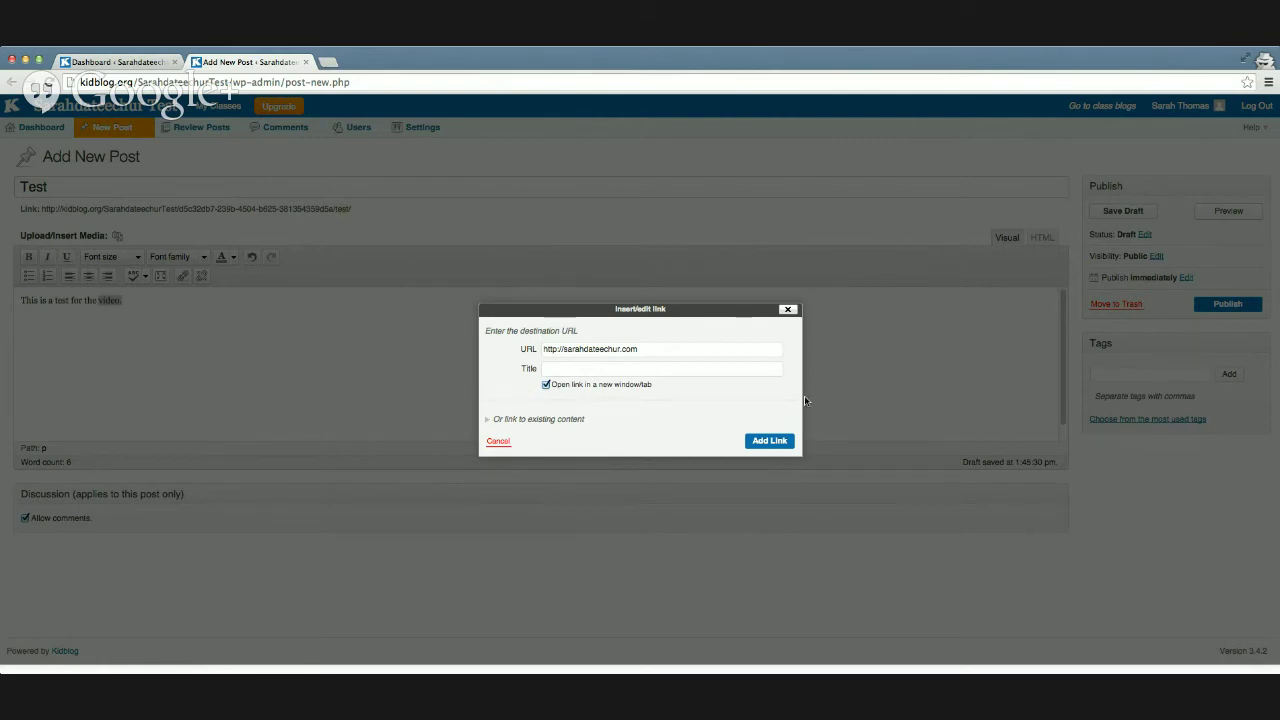
pyautogui.click(769, 440)
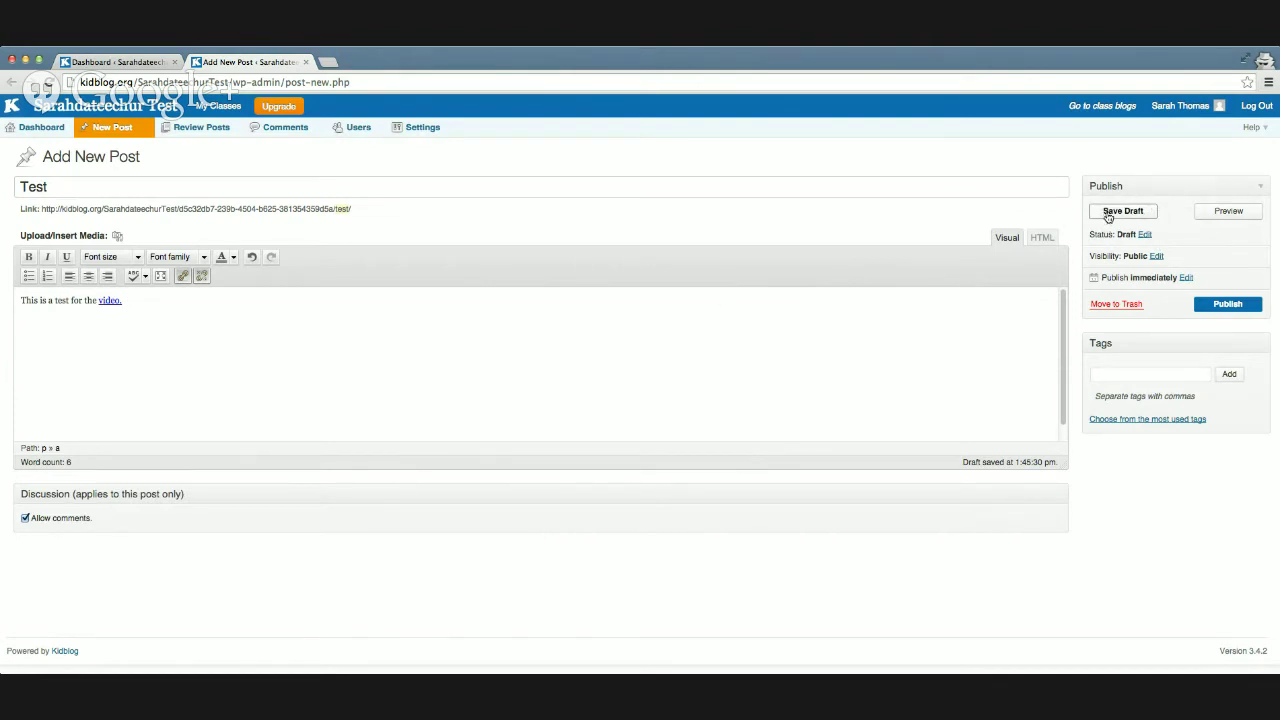
# Step: Preview the Test post, then inspect its Status, Visibility and Publish immediately options
pyautogui.click(1223, 214)
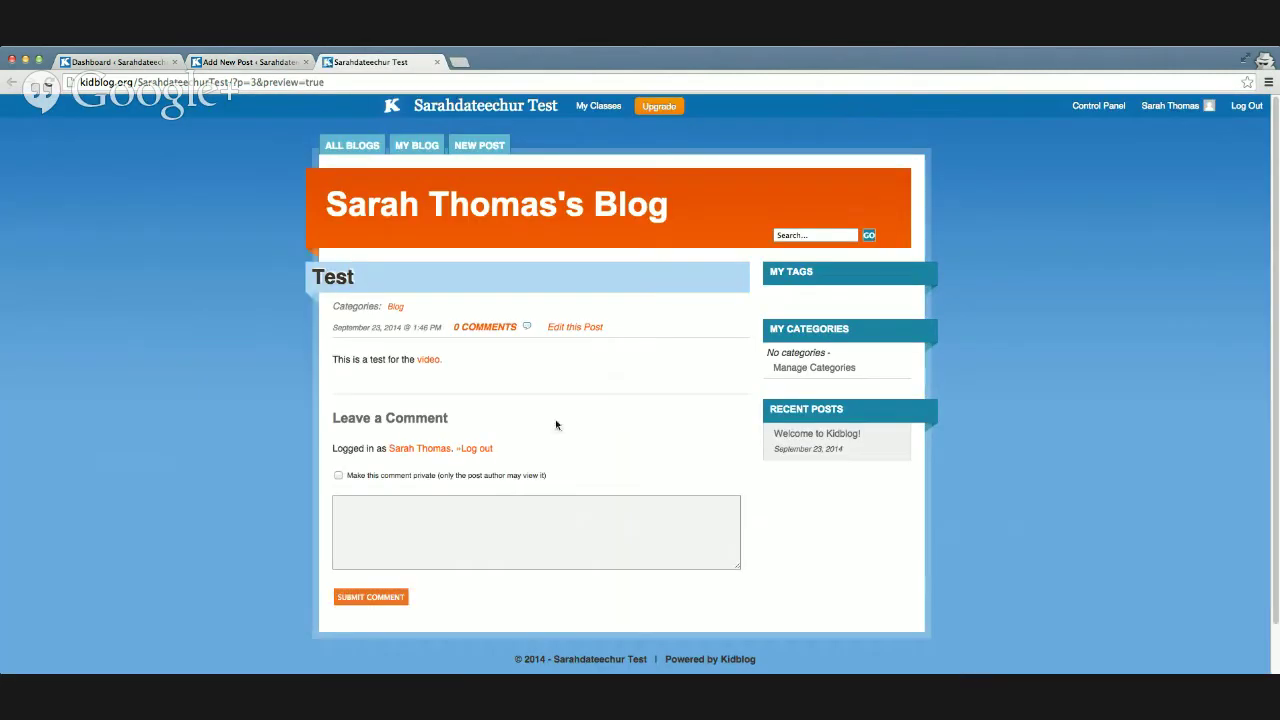
pyautogui.click(436, 62)
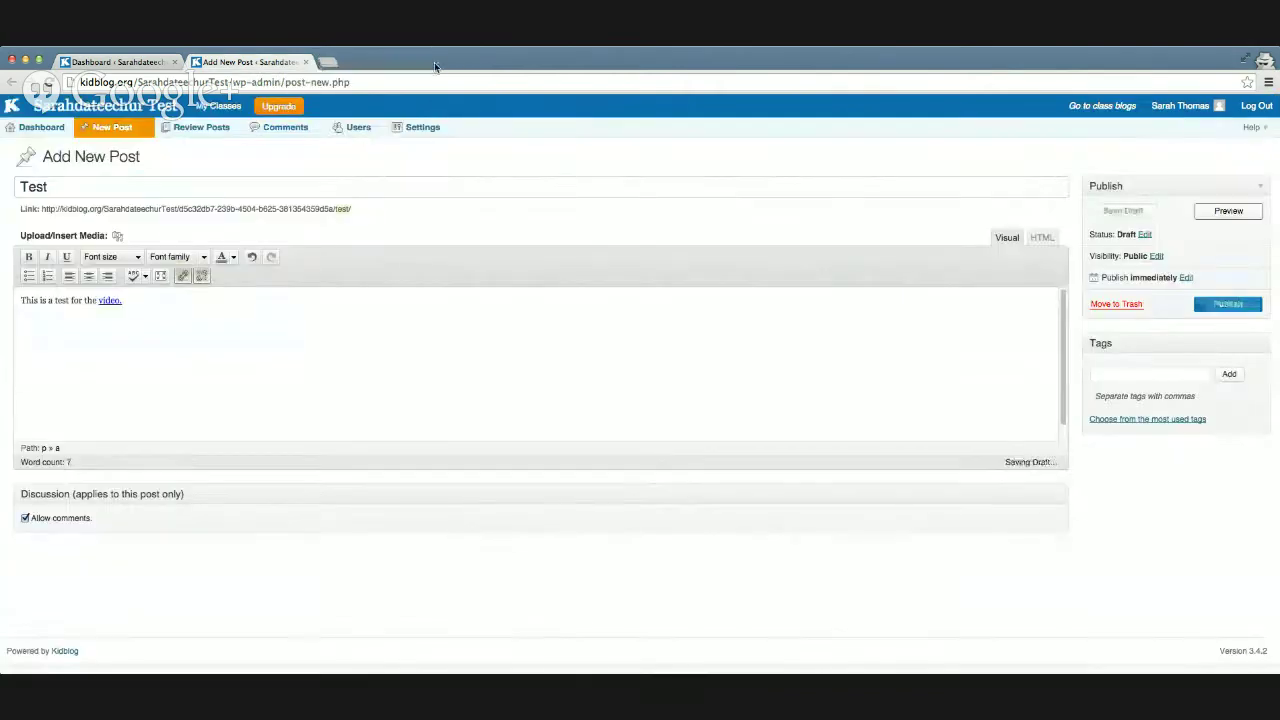
pyautogui.click(1145, 235)
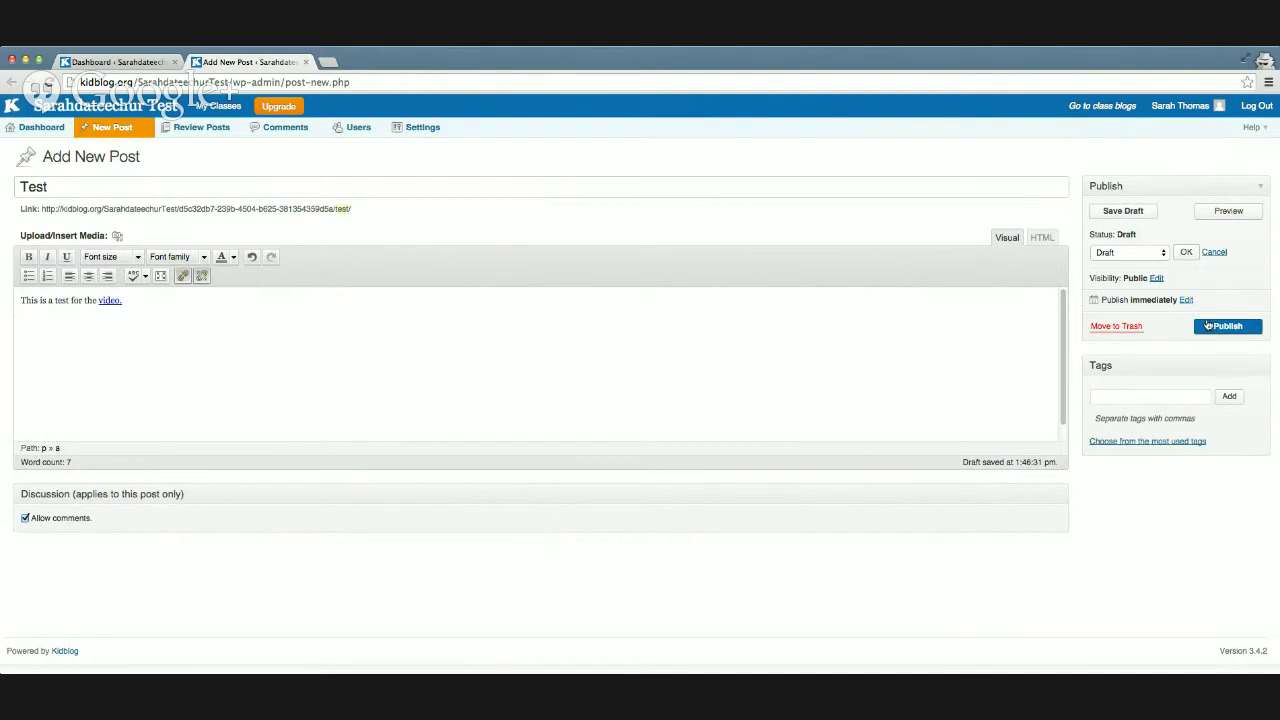
pyautogui.click(1155, 279)
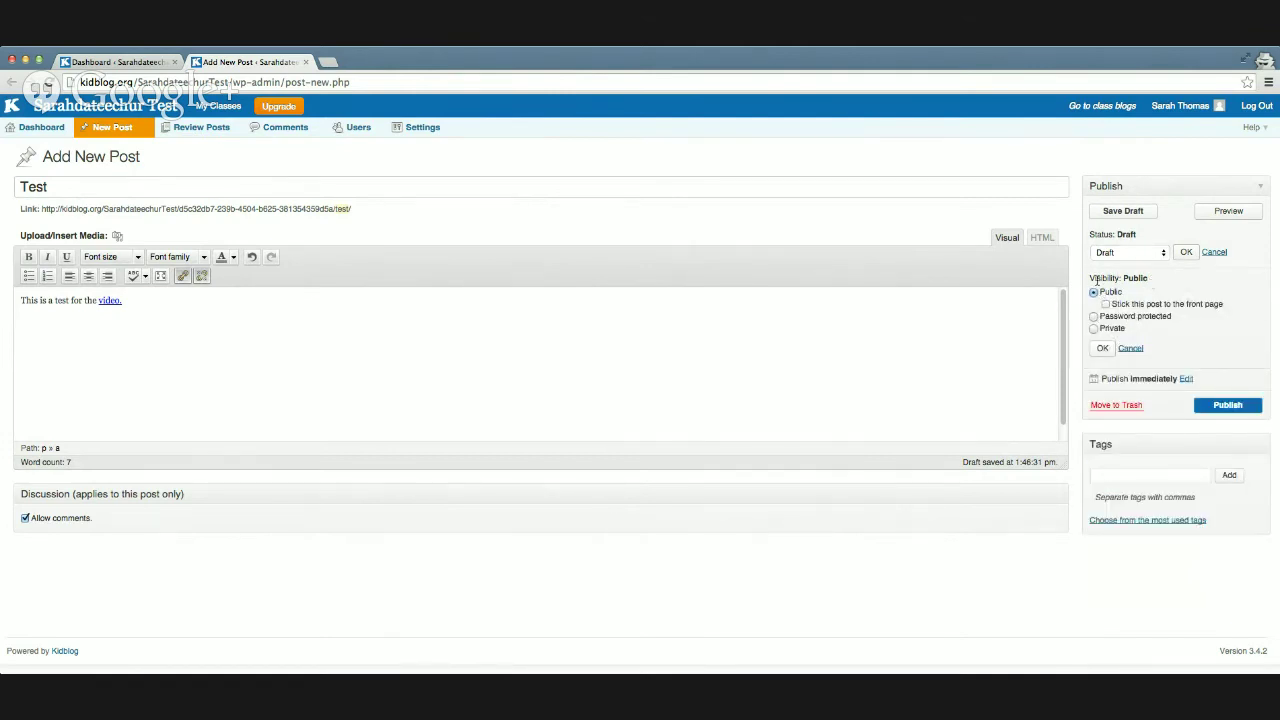
pyautogui.click(1185, 379)
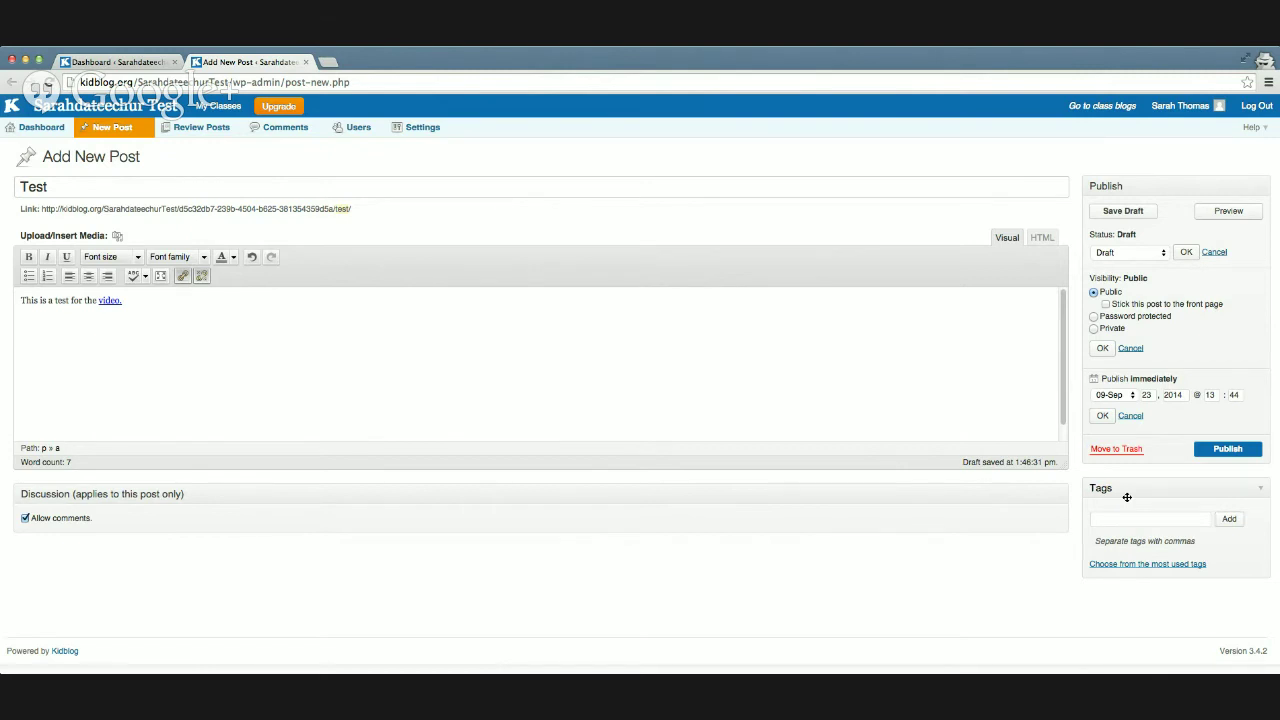
# Step: Add the tag 'random' to the Test post
pyautogui.click(1115, 516)
pyautogui.write('random')
pyautogui.click(1229, 518)
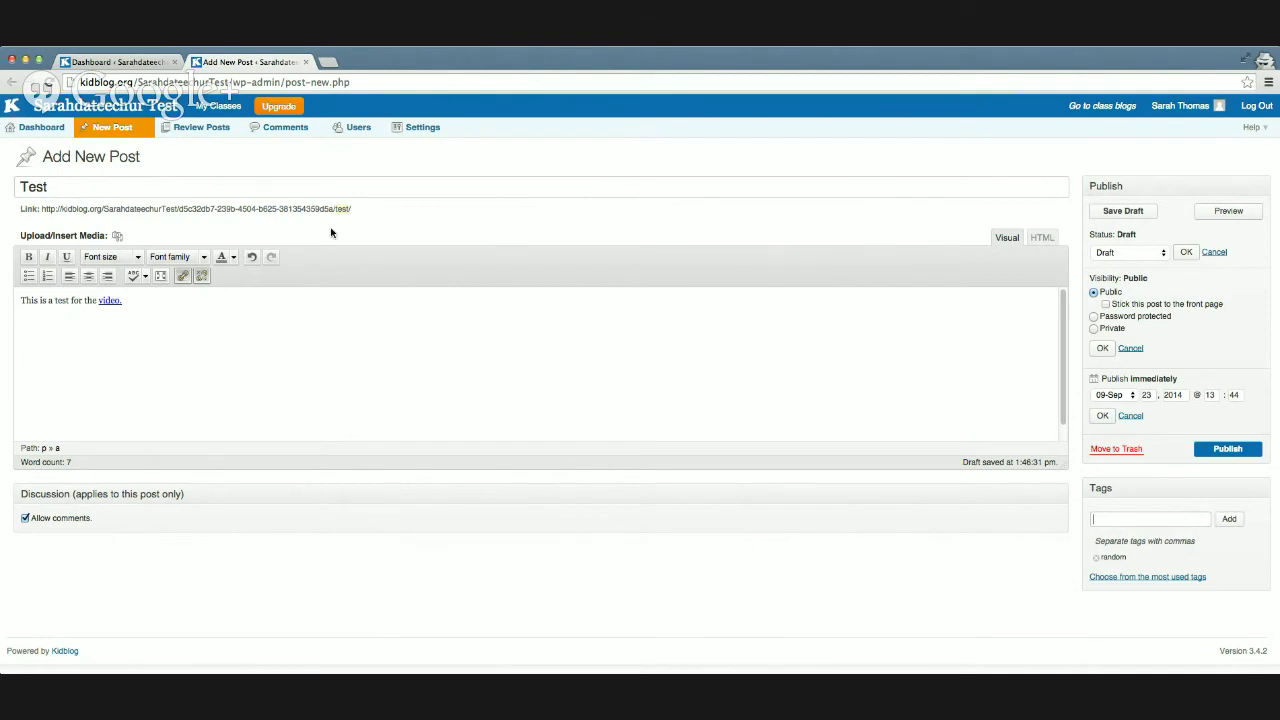
# Step: Browse the media window's From URL and Media Library views without inserting, then close the editor
pyautogui.click(117, 236)
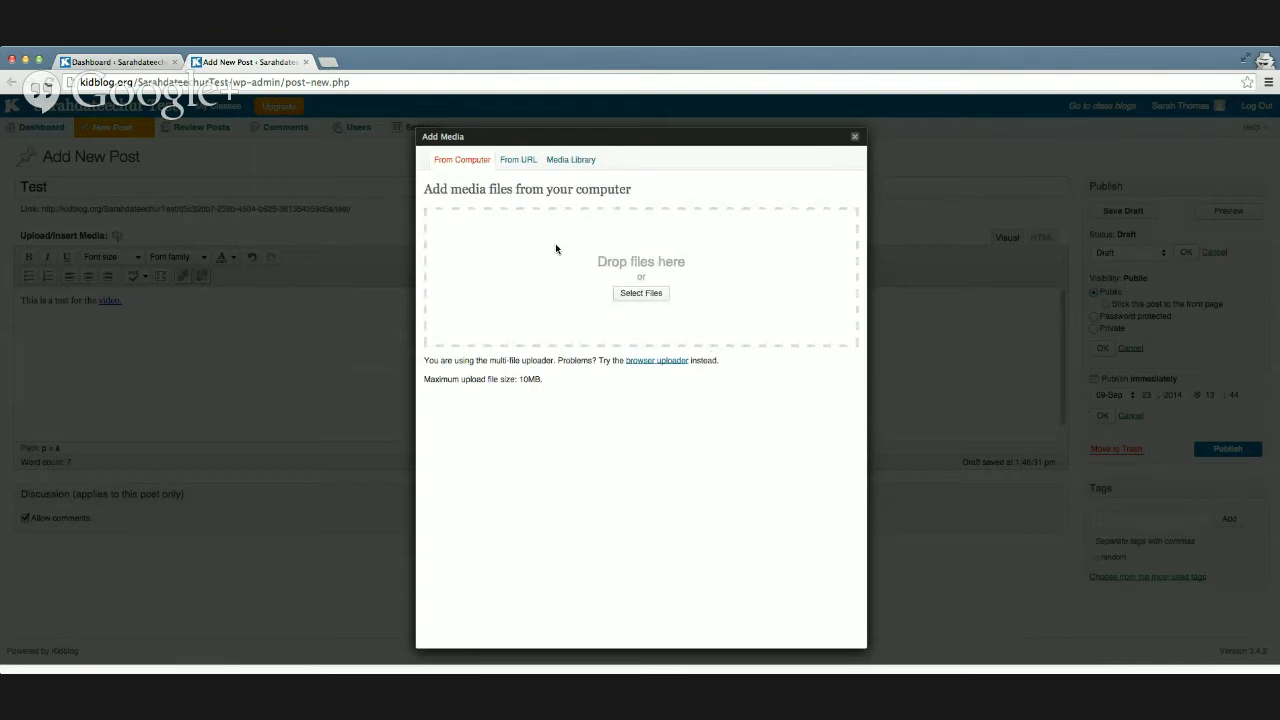
pyautogui.click(527, 161)
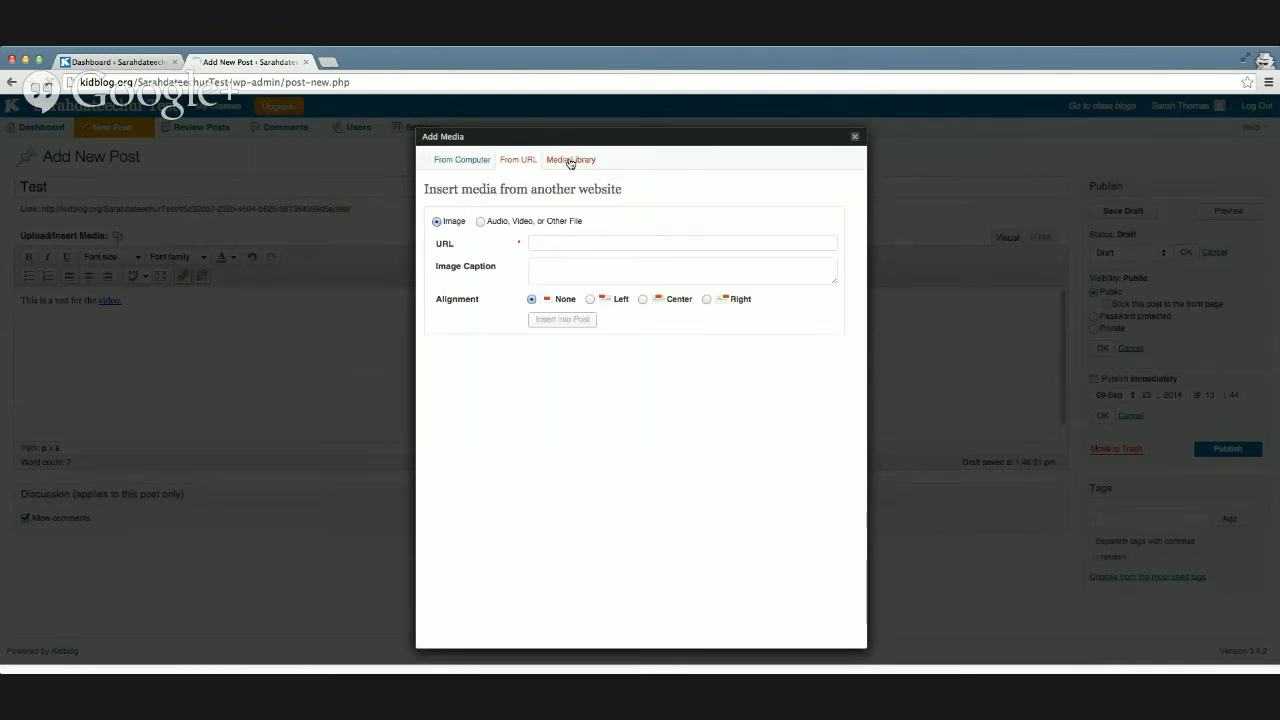
pyautogui.click(570, 161)
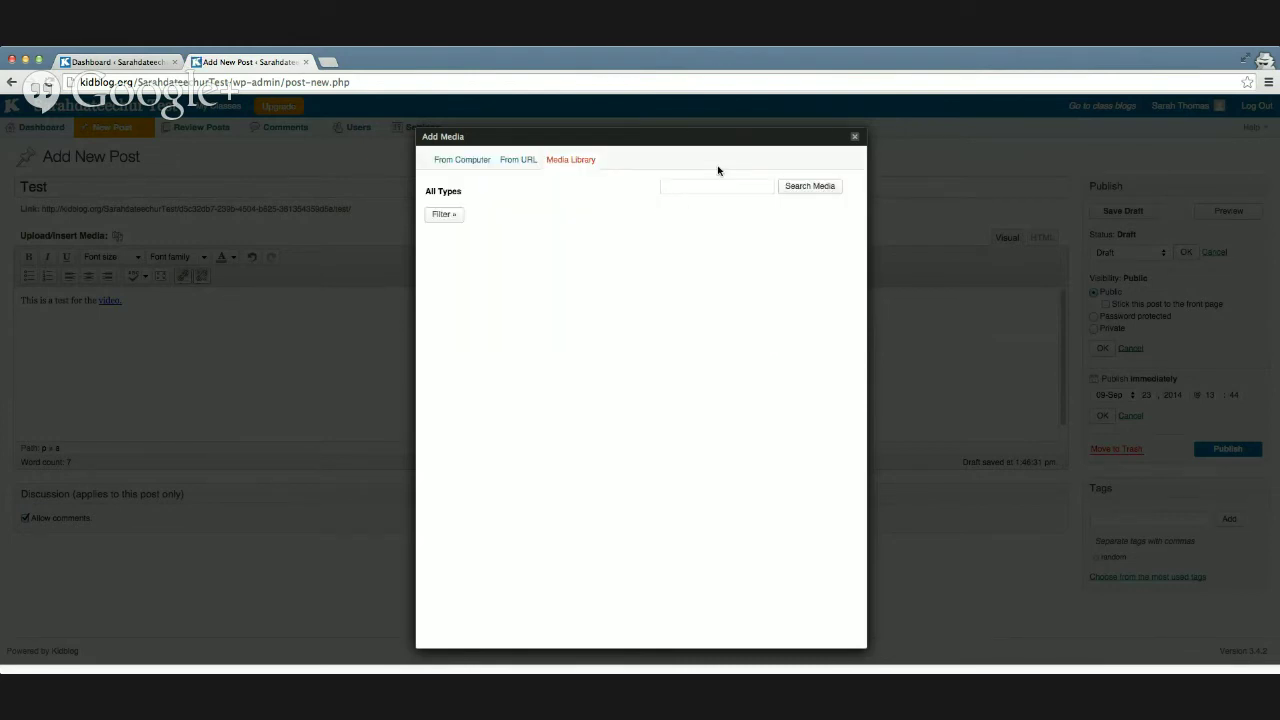
pyautogui.click(854, 136)
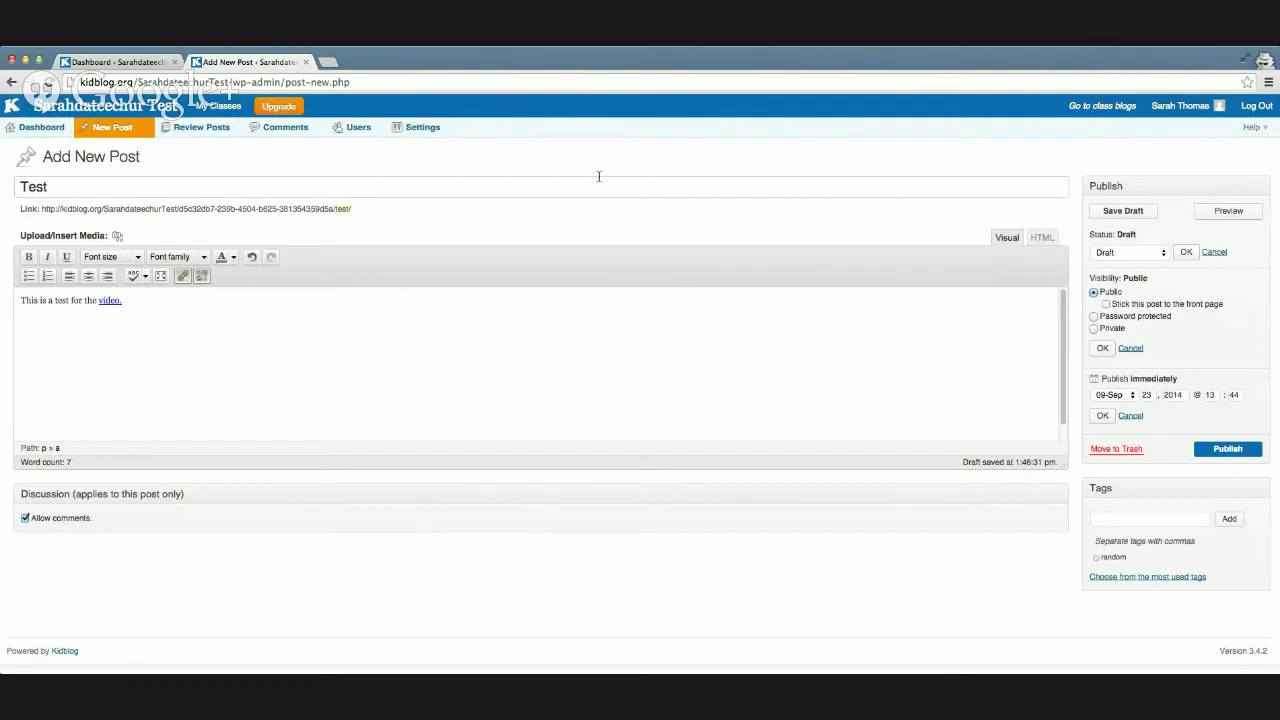
pyautogui.click(306, 62)
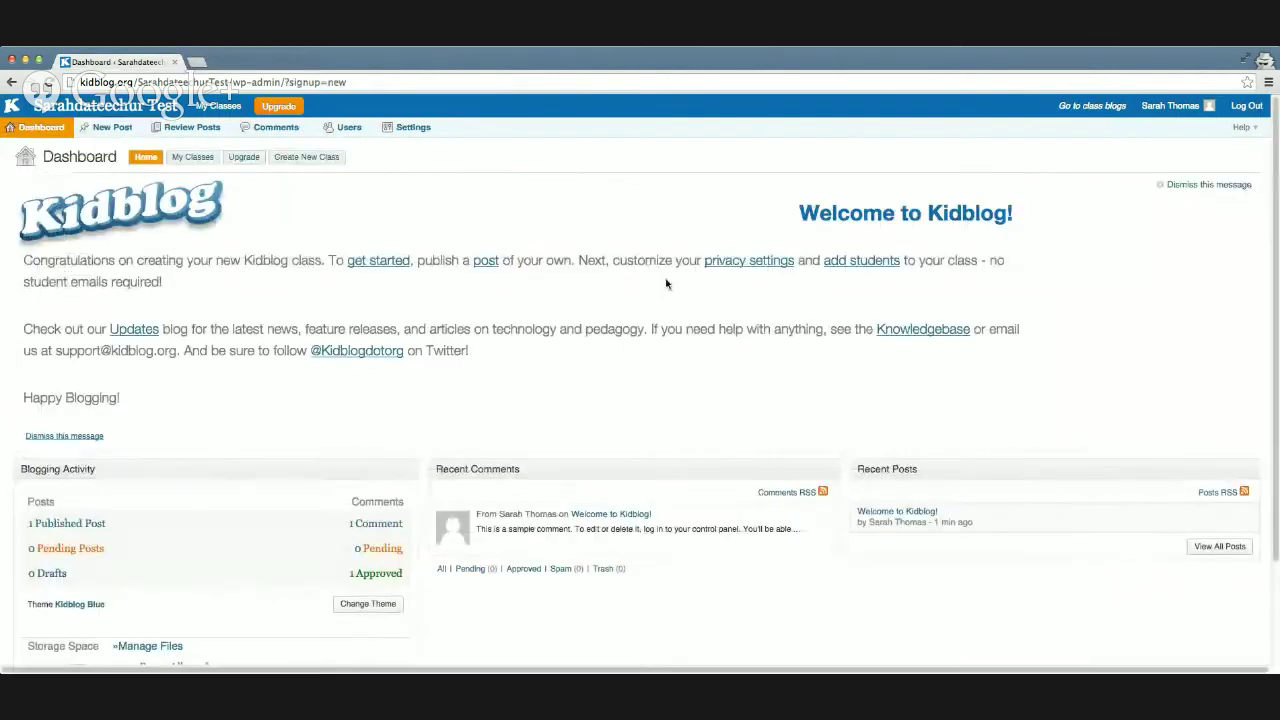
pyautogui.keyDown('super'); pyautogui.click(733, 263); pyautogui.keyUp('super')
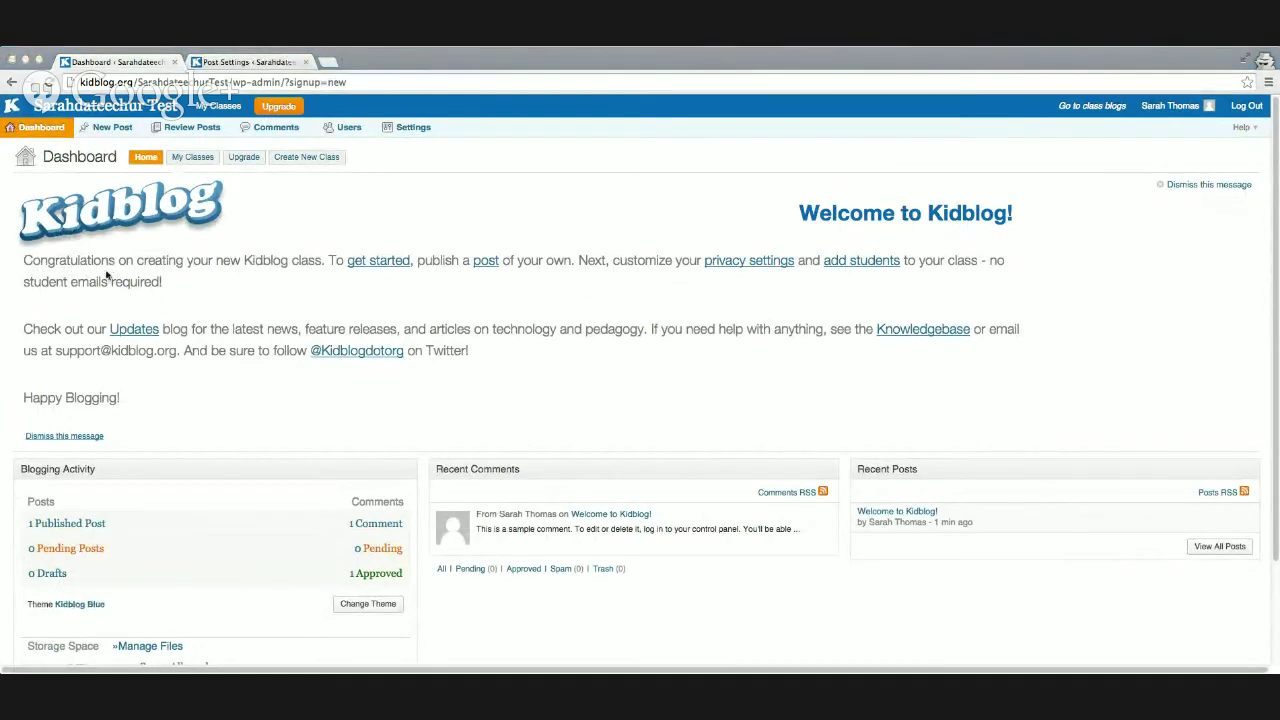
pyautogui.click(247, 64)
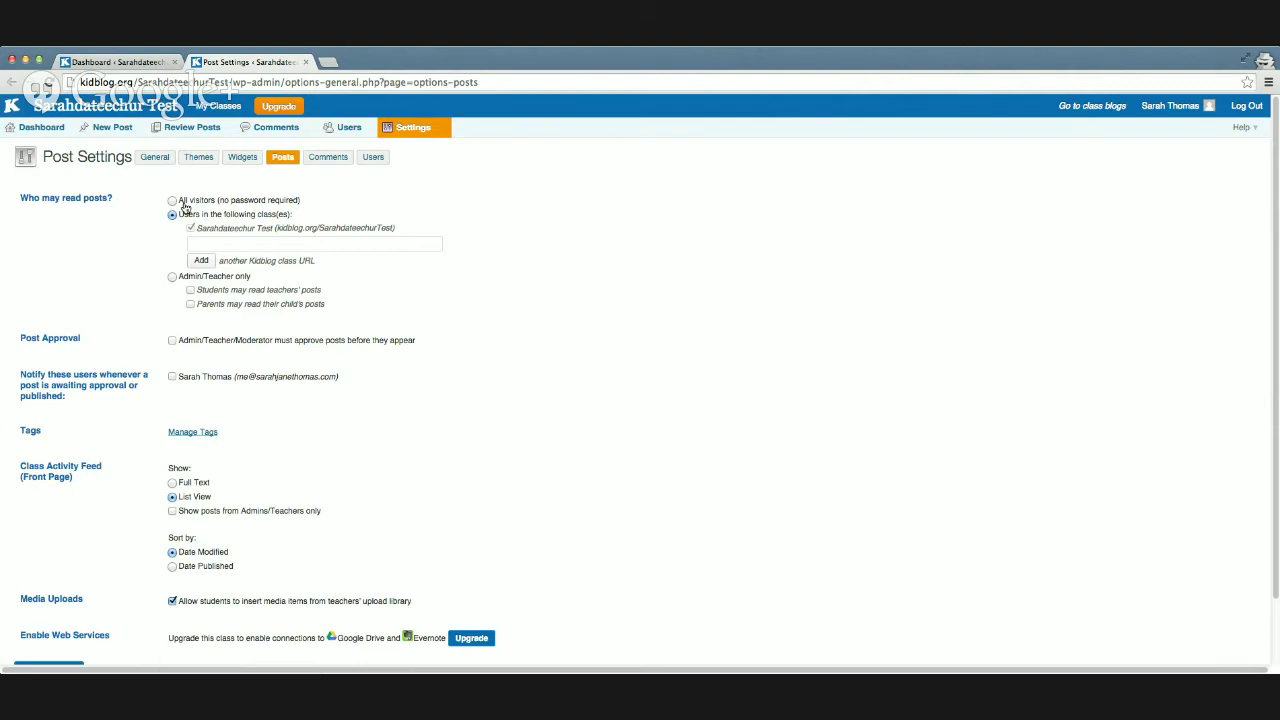
pyautogui.click(173, 202)
pyautogui.click(172, 215)
pyautogui.click(172, 277)
pyautogui.scroll(-1, 240, 323)
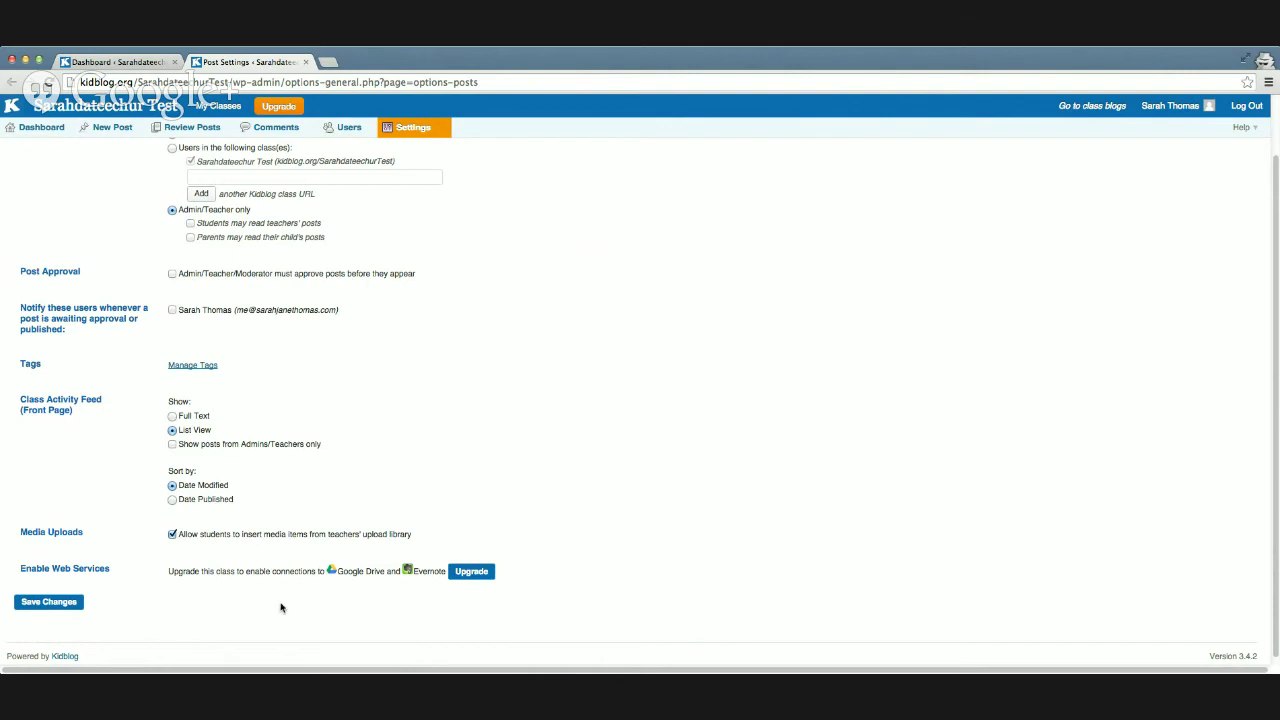
pyautogui.scroll(1, 105, 608)
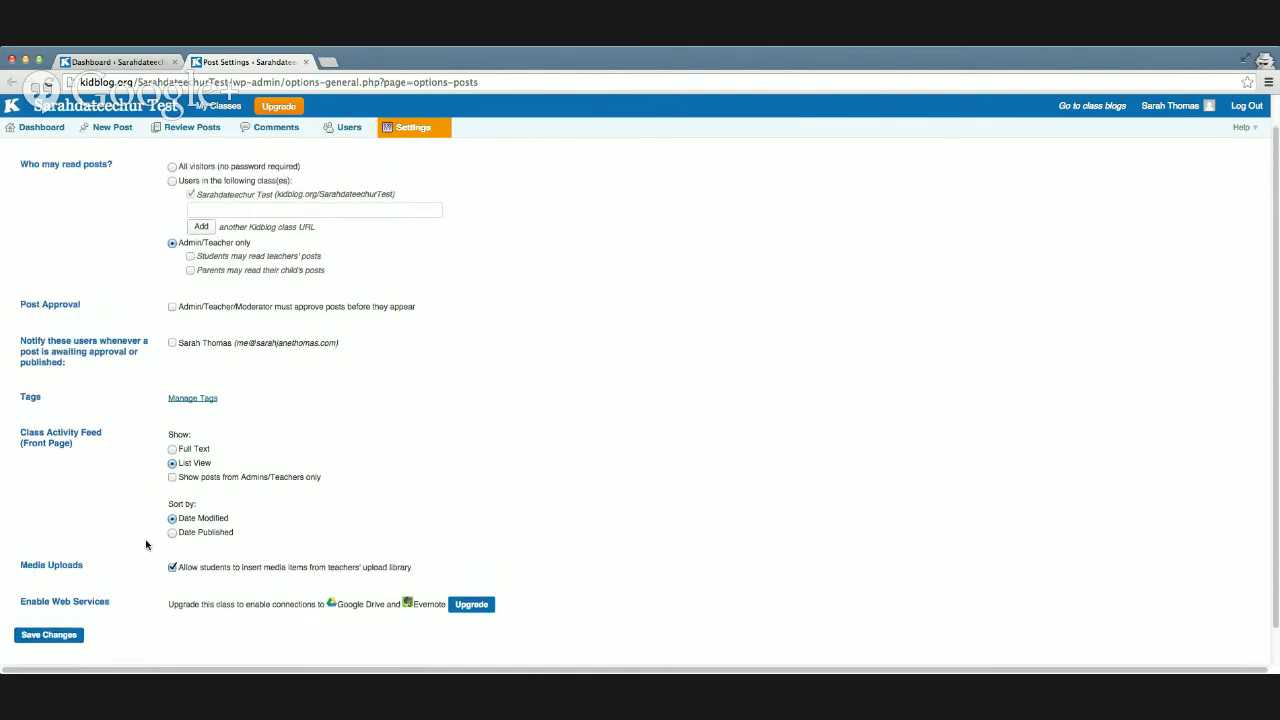
pyautogui.scroll(-1, 248, 512)
pyautogui.scroll(2, 248, 512)
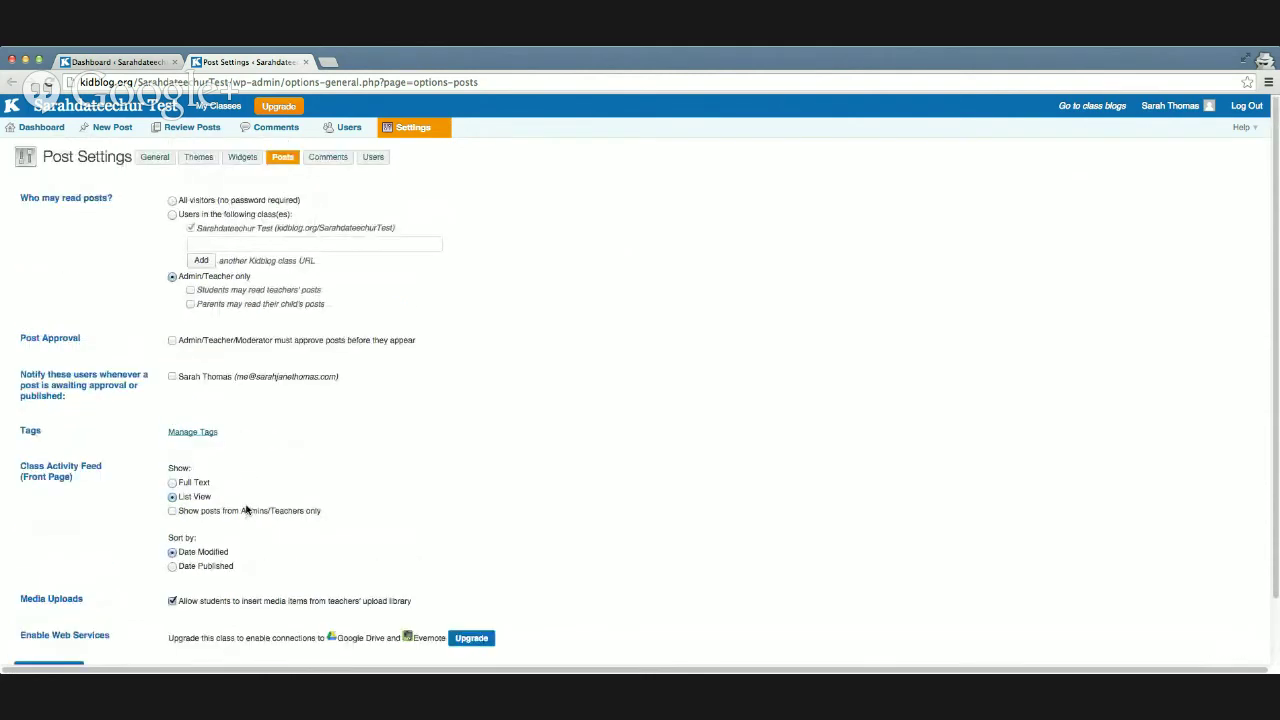
pyautogui.click(305, 62)
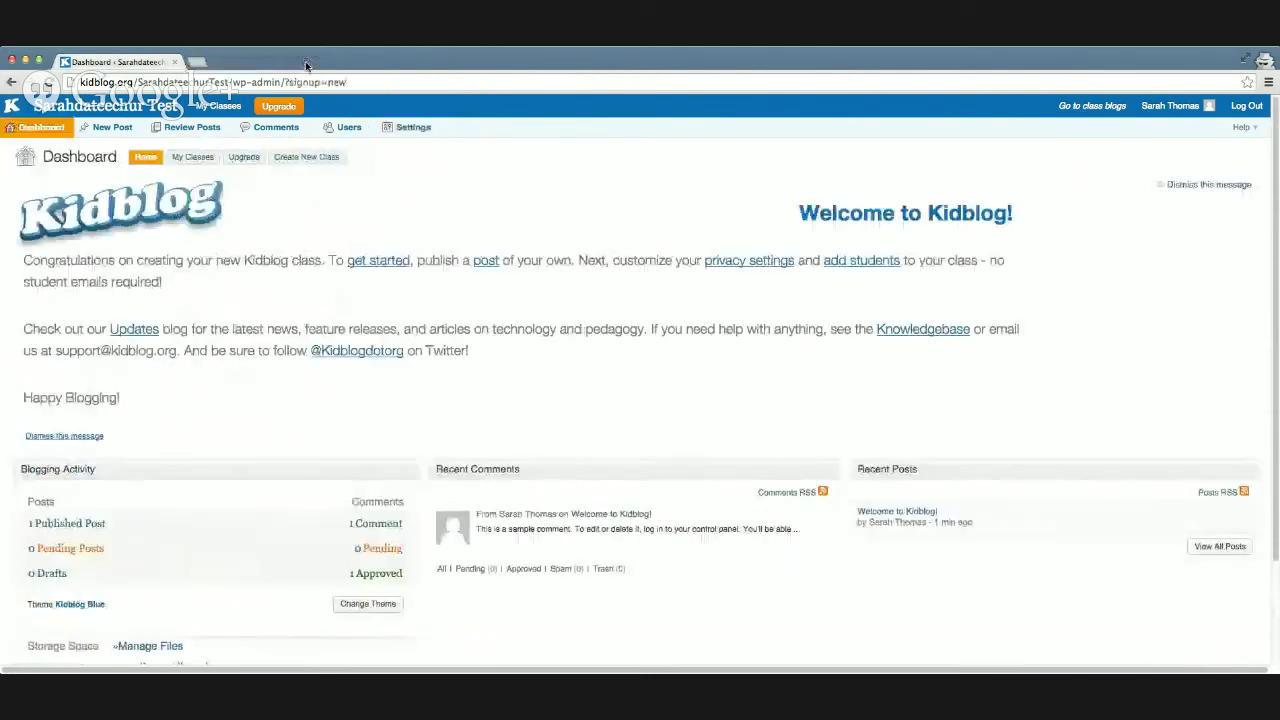
# Step: Create a Student-role user with the student's display name and password, then return to Dashboard
pyautogui.click(849, 264)
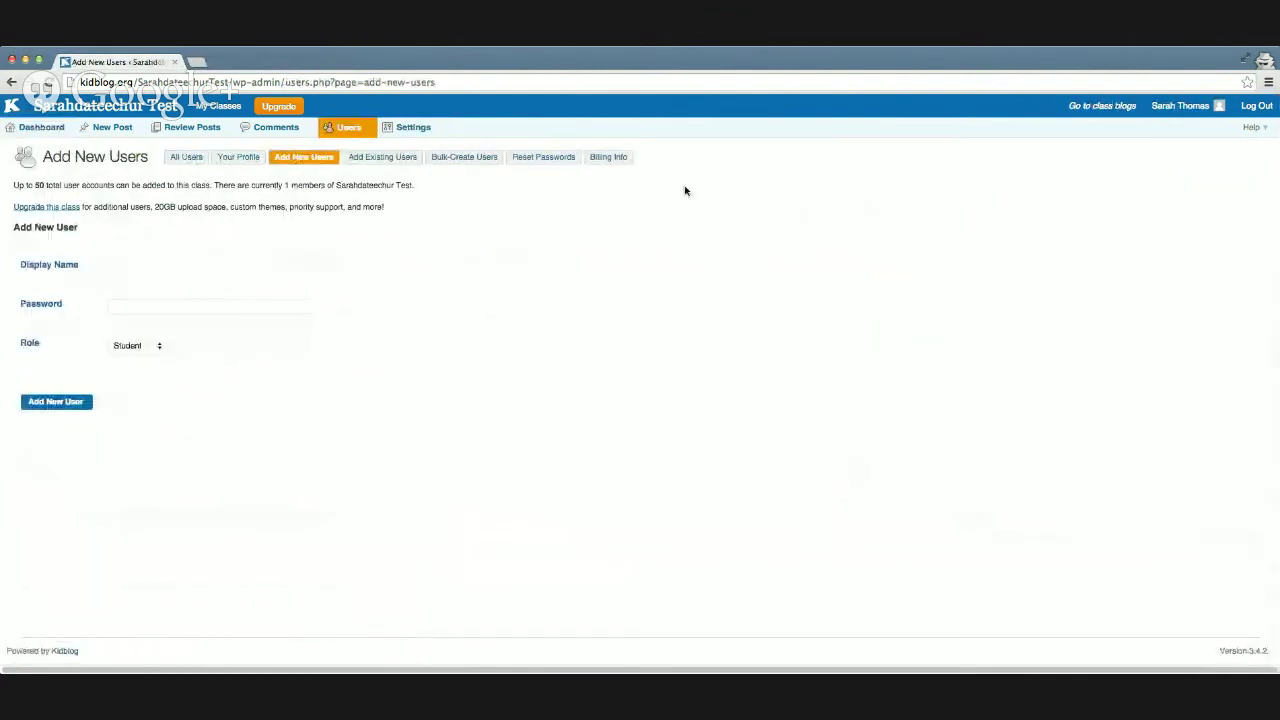
pyautogui.click(247, 266)
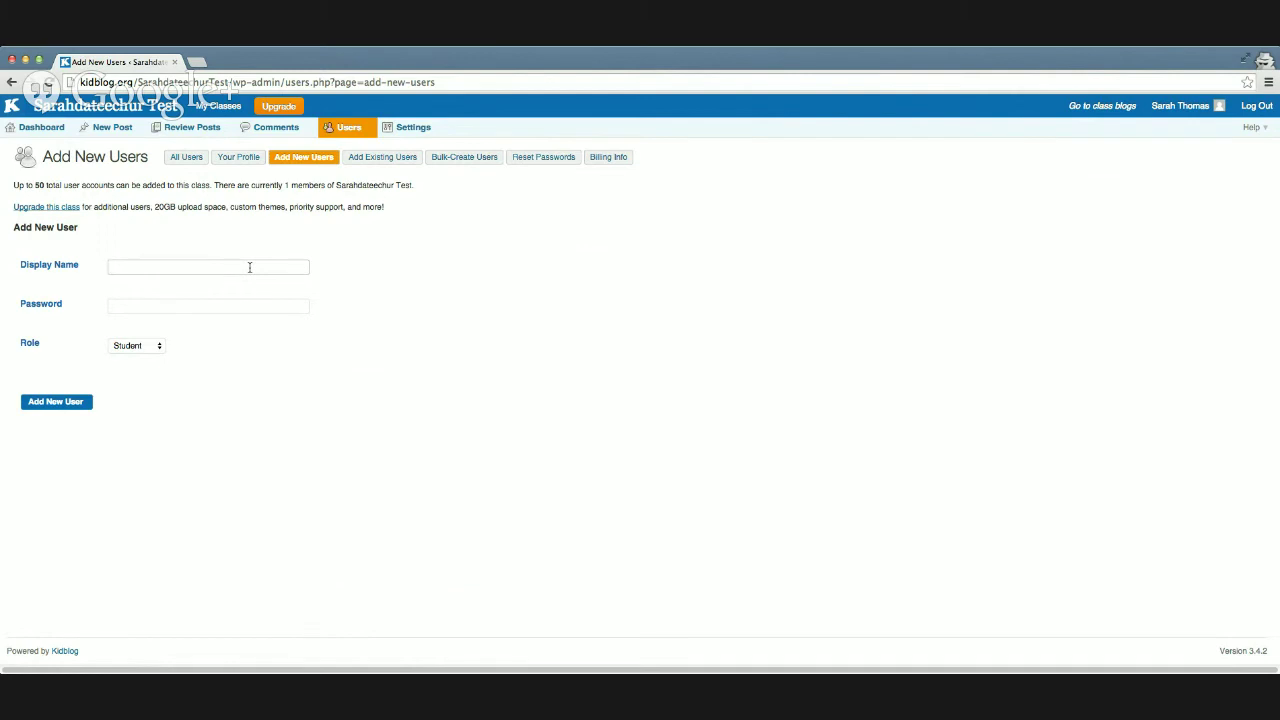
pyautogui.write('immy Bob')
pyautogui.click(204, 304)
pyautogui.press('Tab')
pyautogui.click(82, 405)
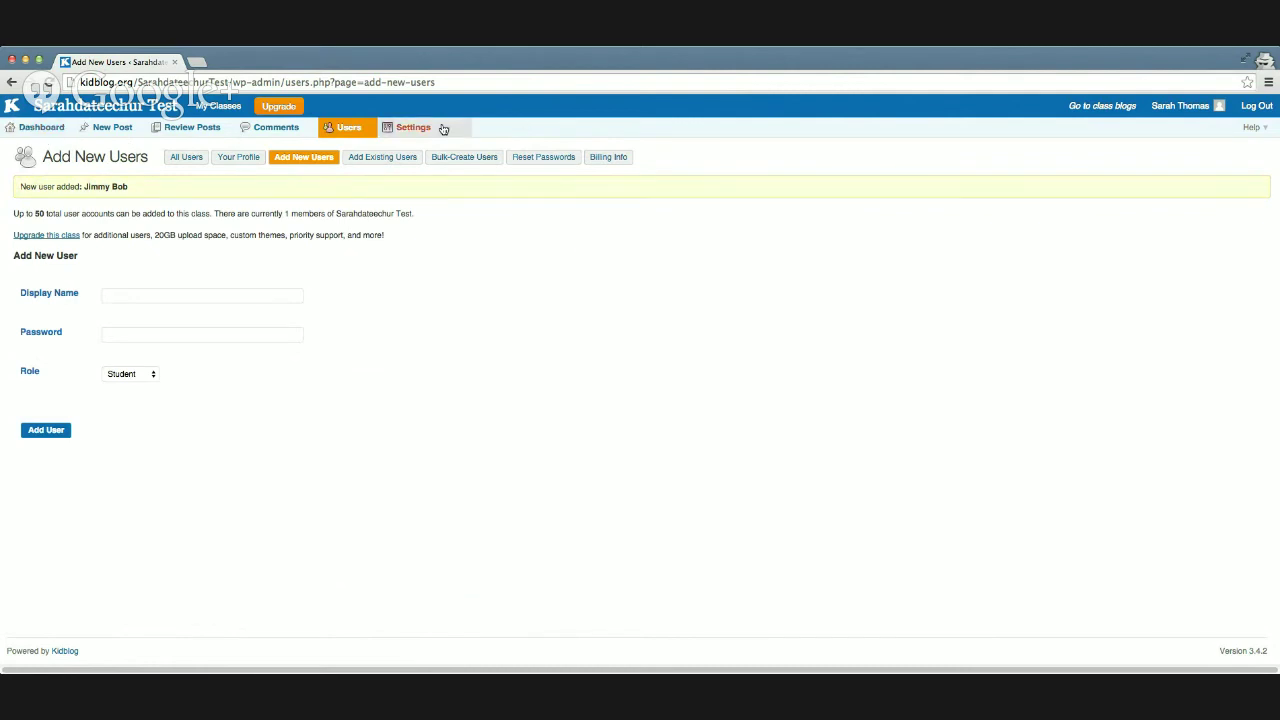
pyautogui.click(45, 133)
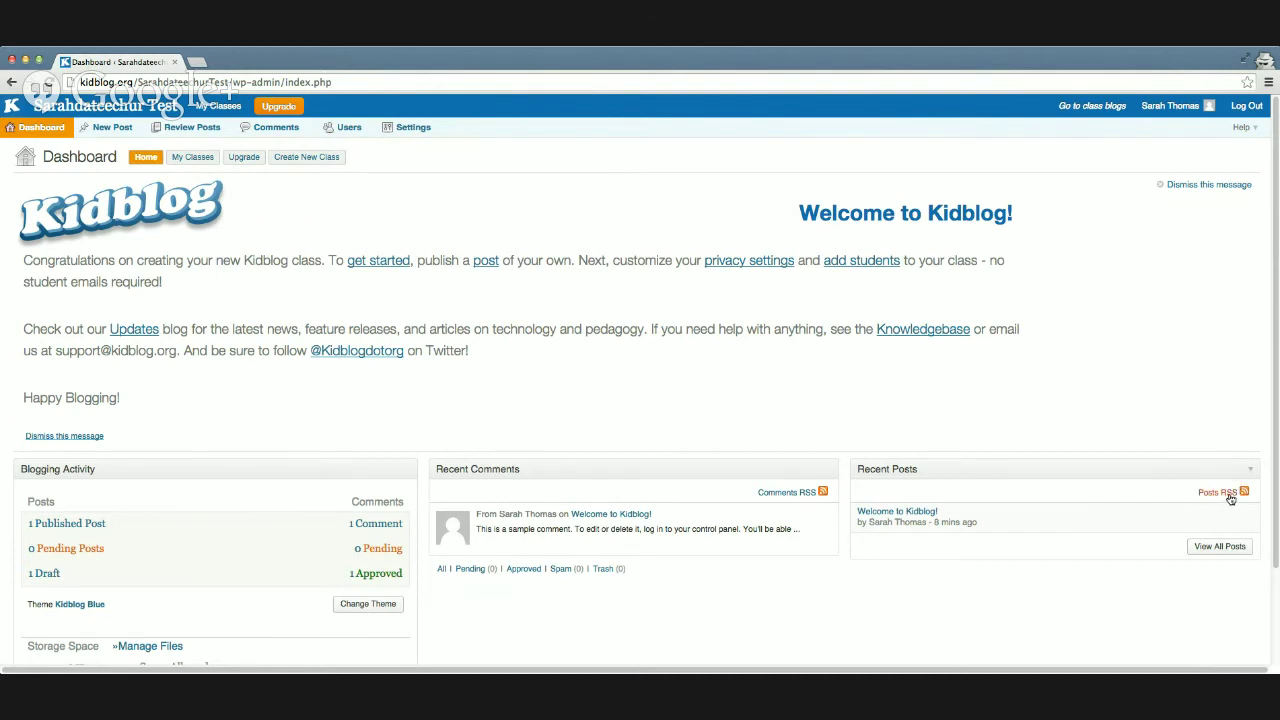
pyautogui.scroll(-3, 604, 416)
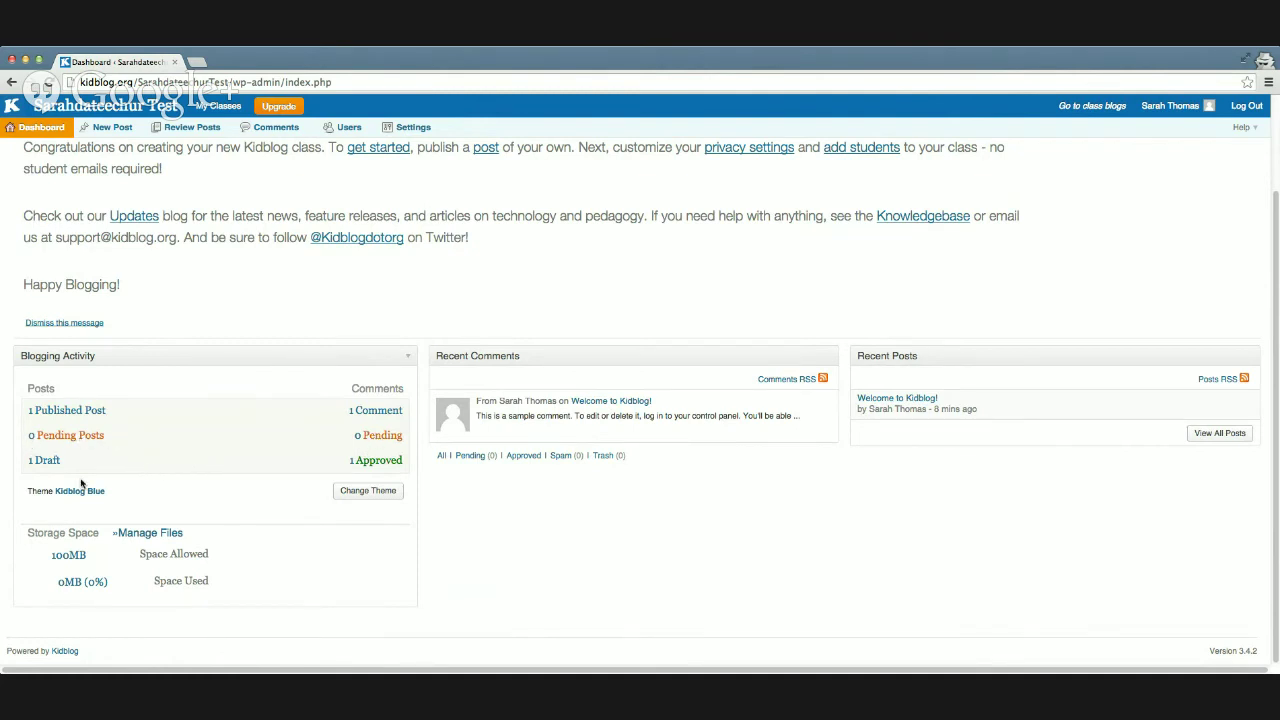
pyautogui.click(368, 496)
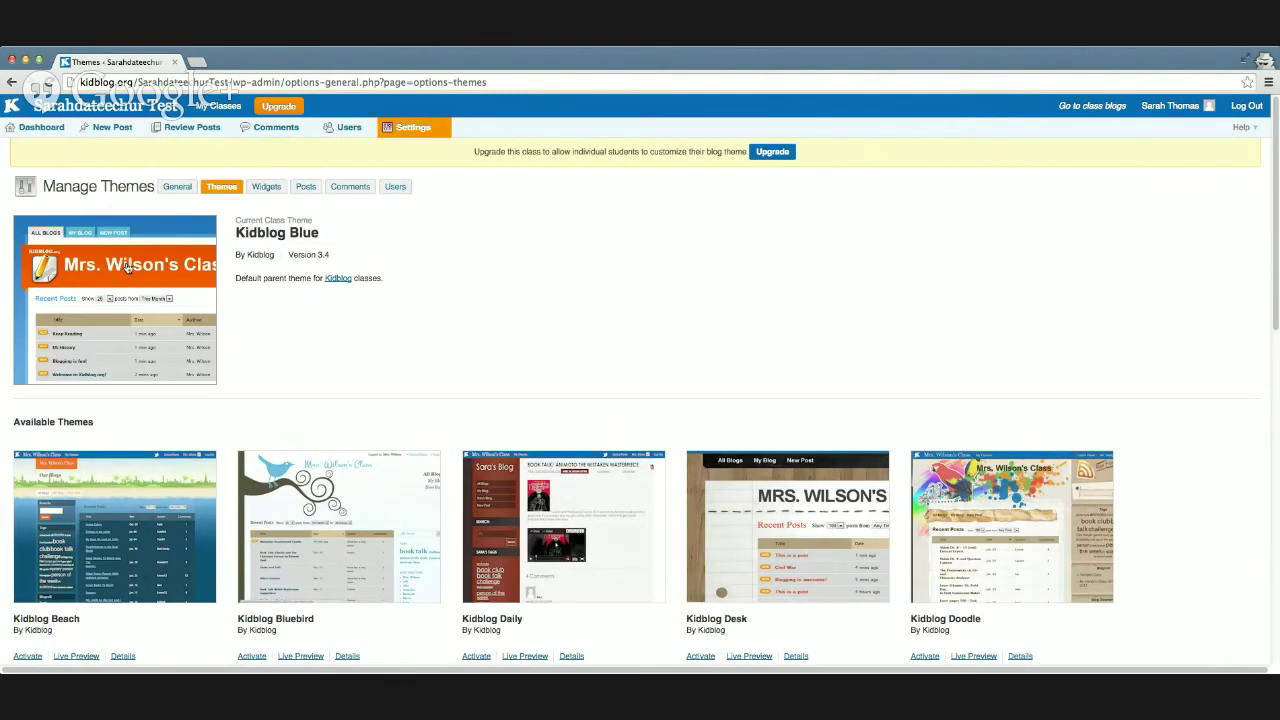
# Step: Find Kidblog Waterlily among the Available Themes, activate it, and return to the Dashboard
pyautogui.scroll(-3, 340, 368)
pyautogui.scroll(-5, 338, 372)
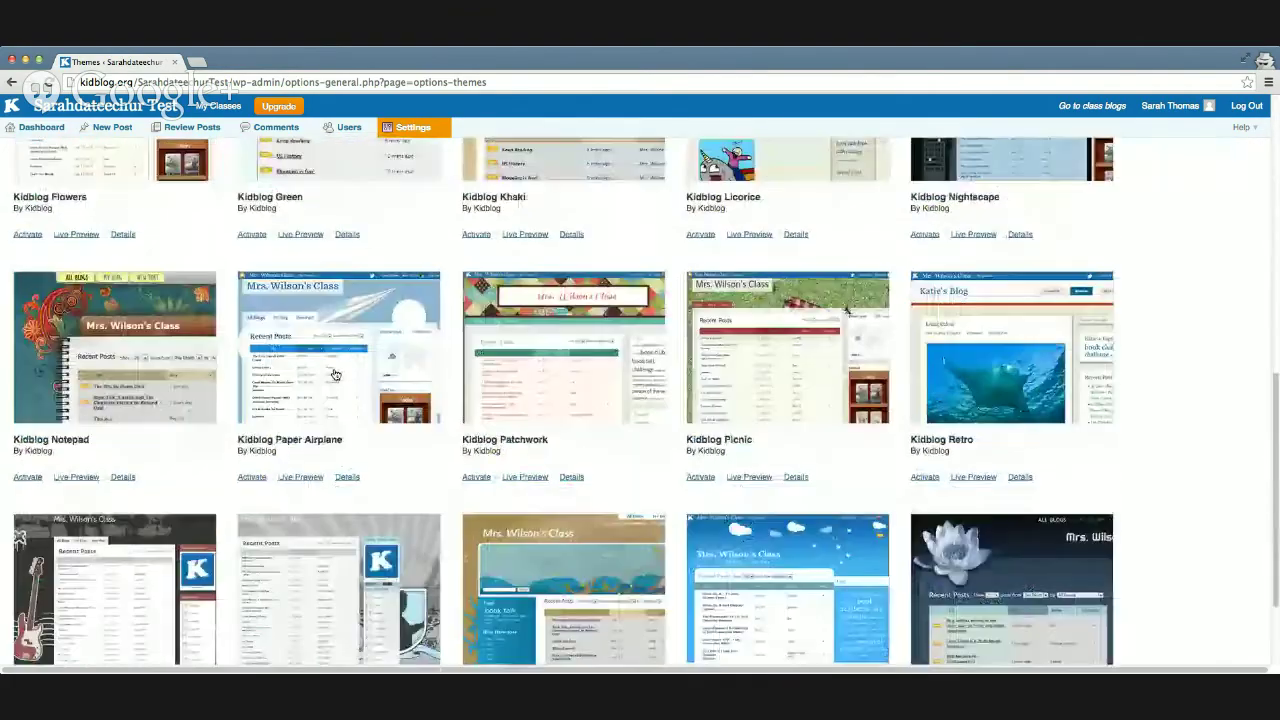
pyautogui.scroll(4, 334, 372)
pyautogui.scroll(5, 333, 374)
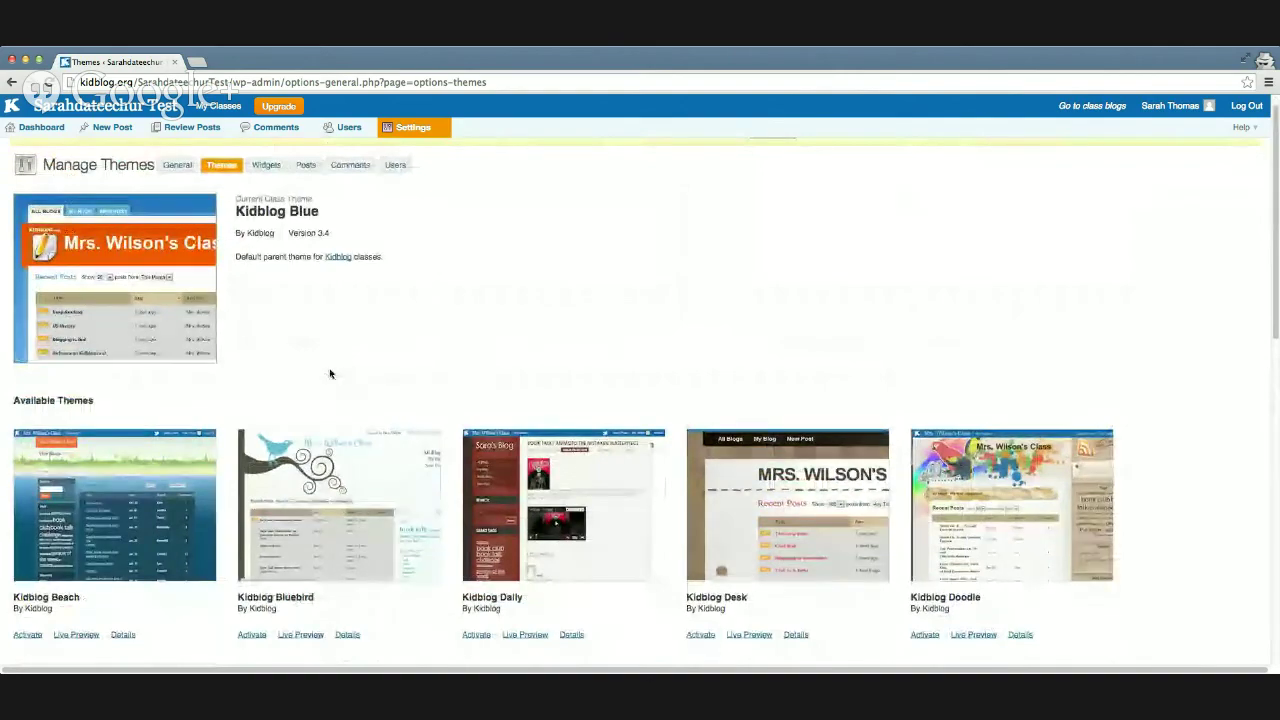
pyautogui.scroll(-8, 330, 374)
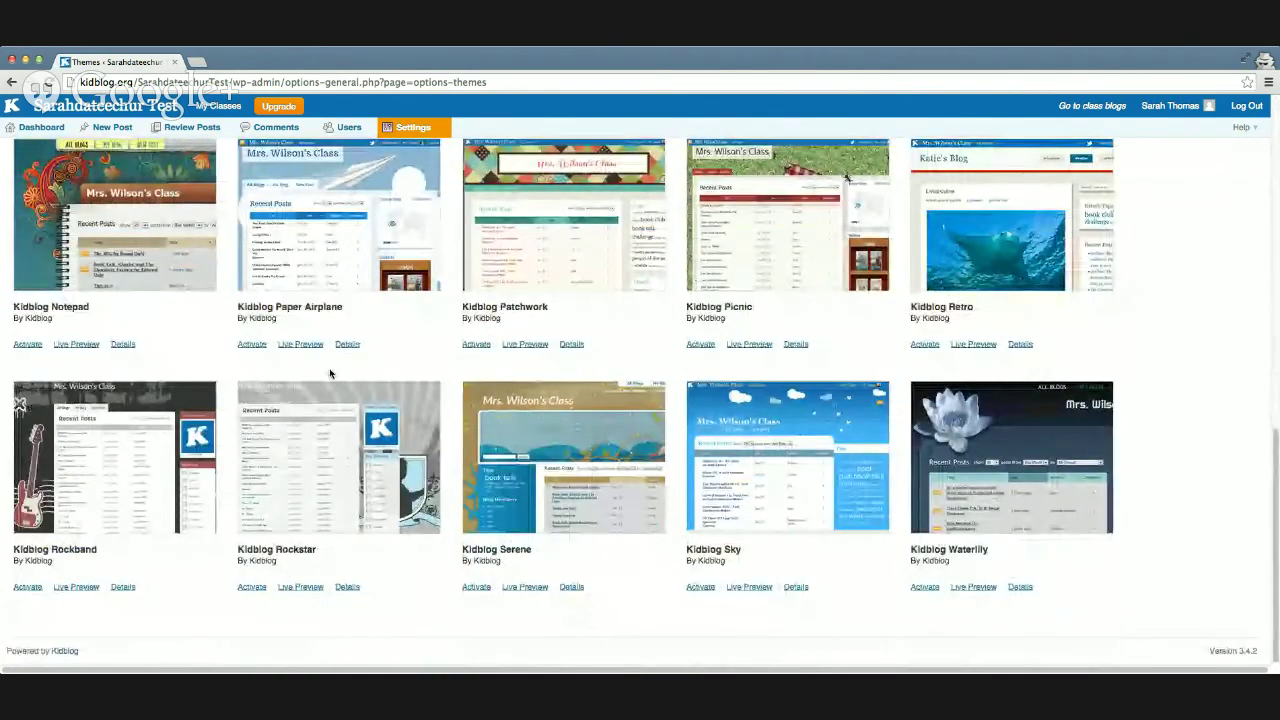
pyautogui.click(932, 590)
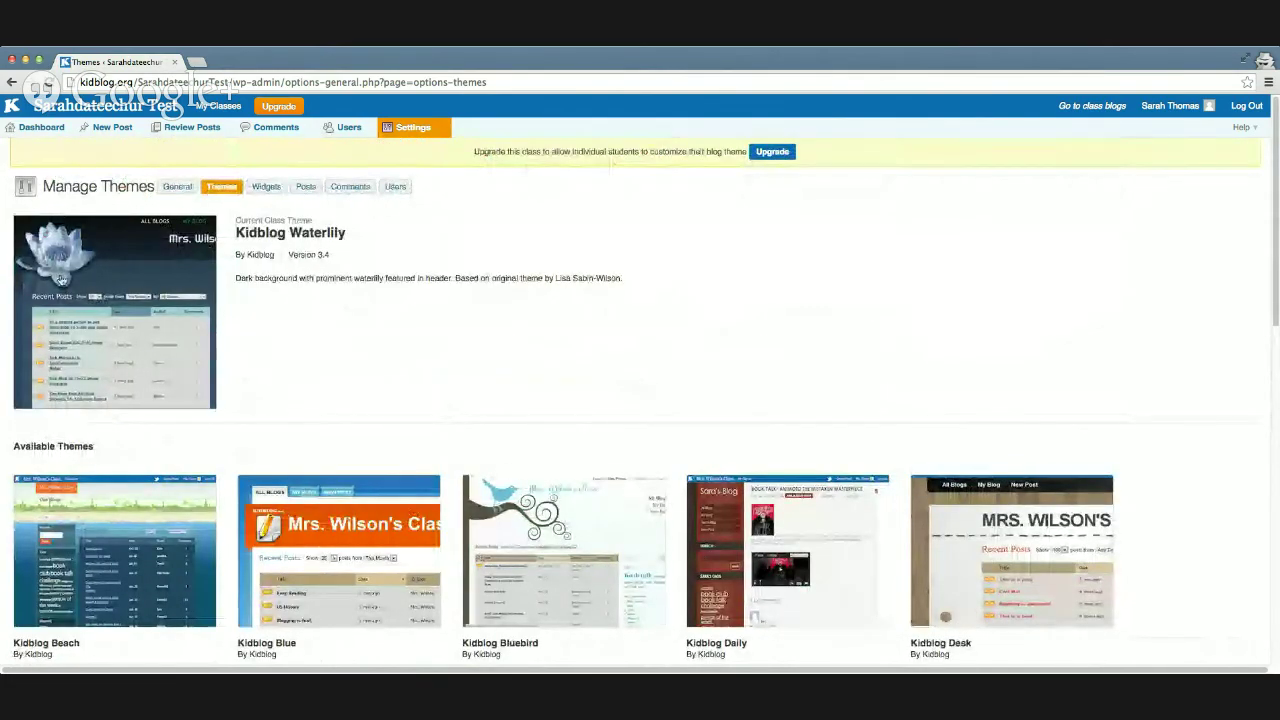
pyautogui.click(35, 129)
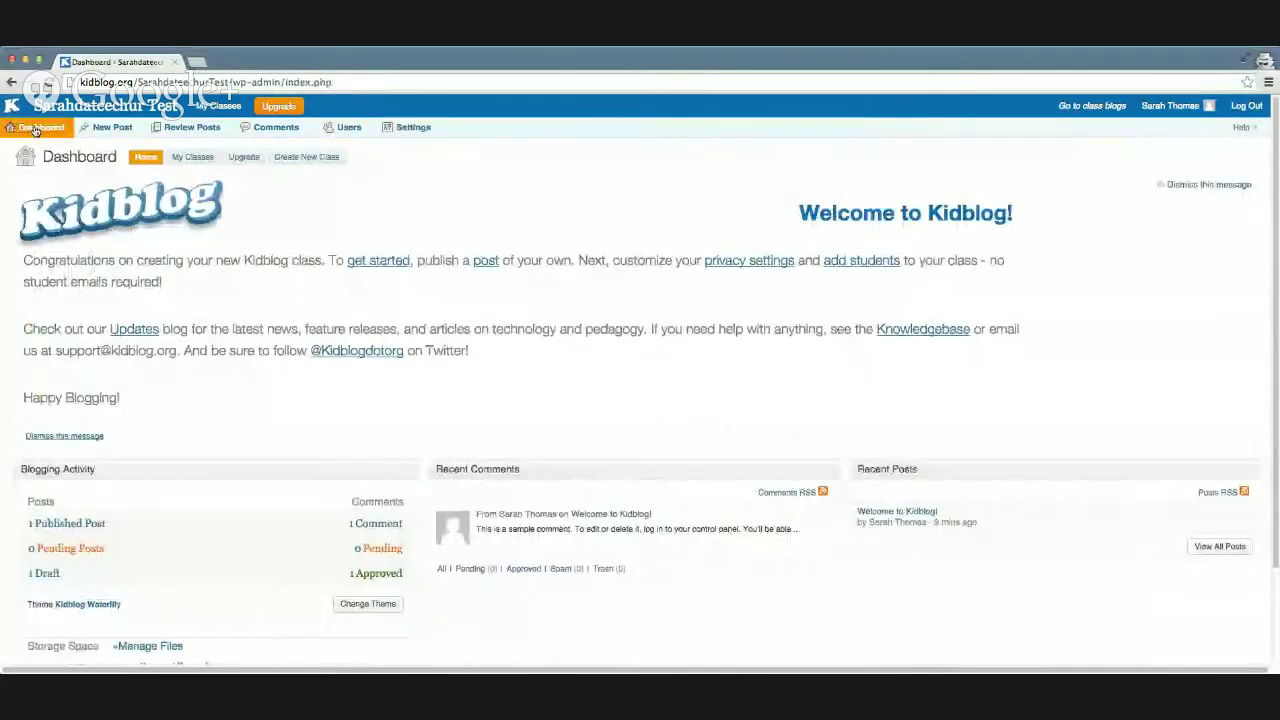
# Step: Look through My Classes, the Upgrade plans and the Create New Class page, then go back
pyautogui.click(188, 158)
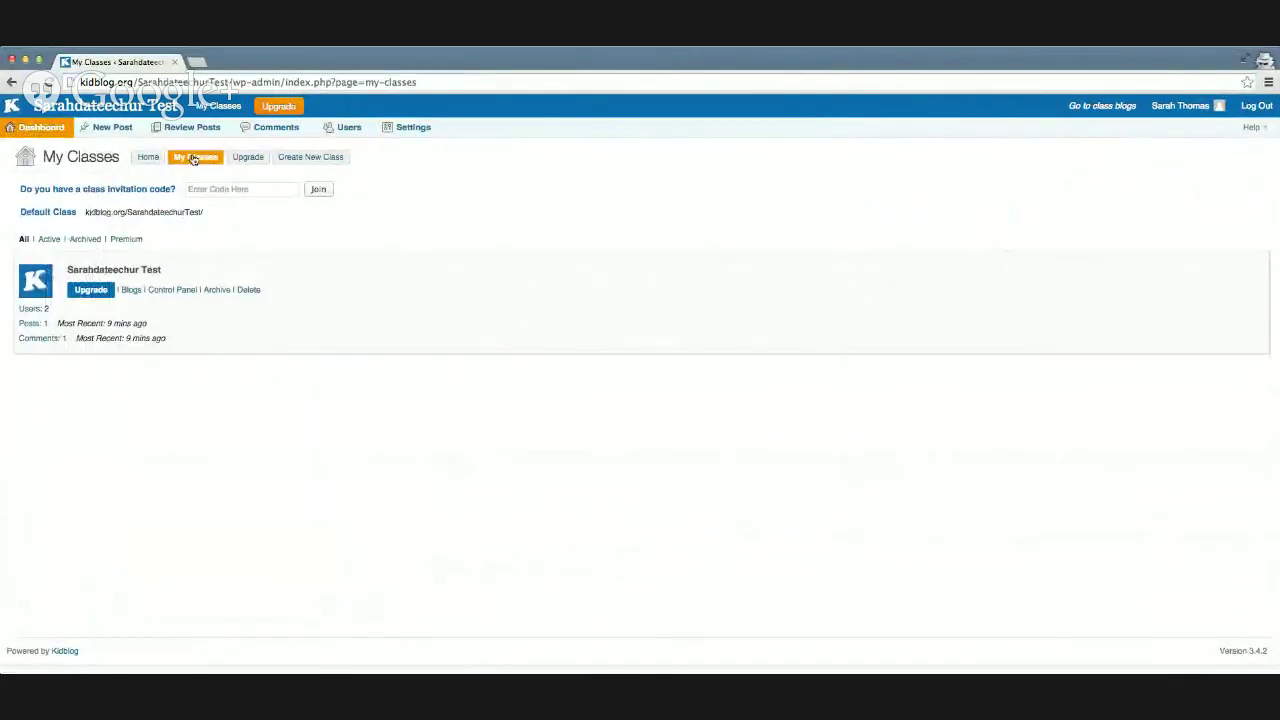
pyautogui.click(249, 158)
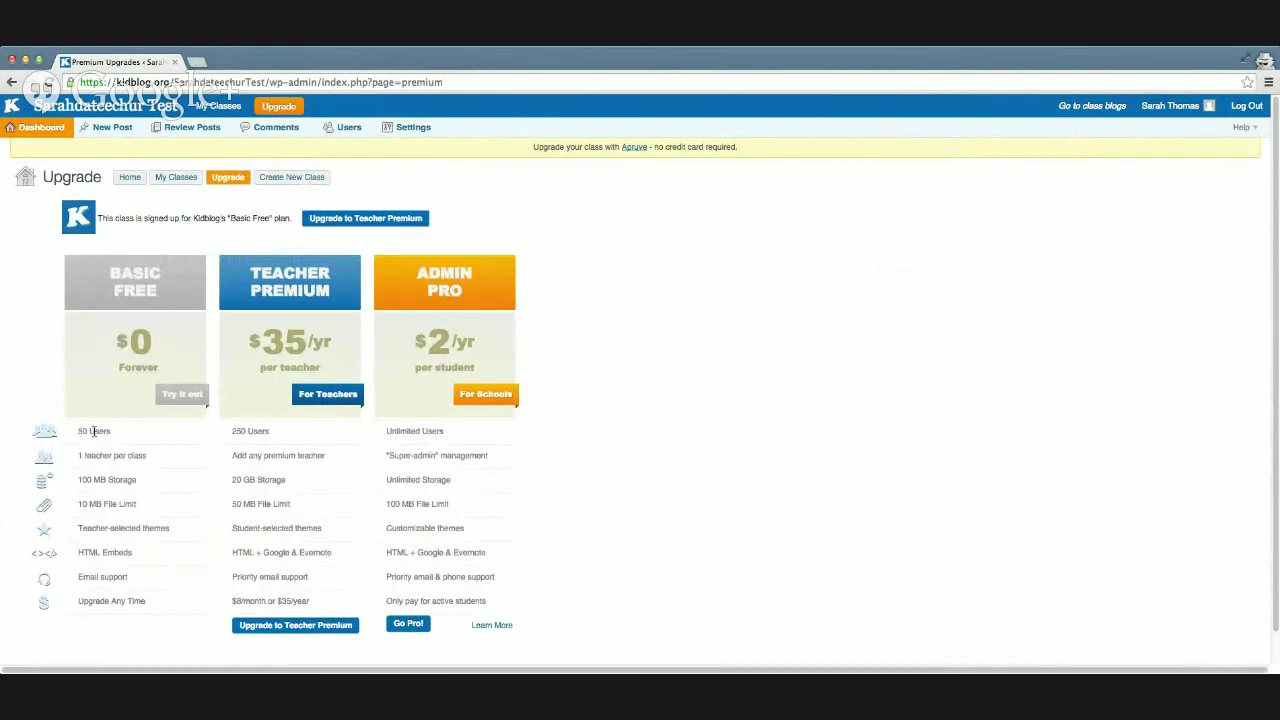
pyautogui.click(292, 180)
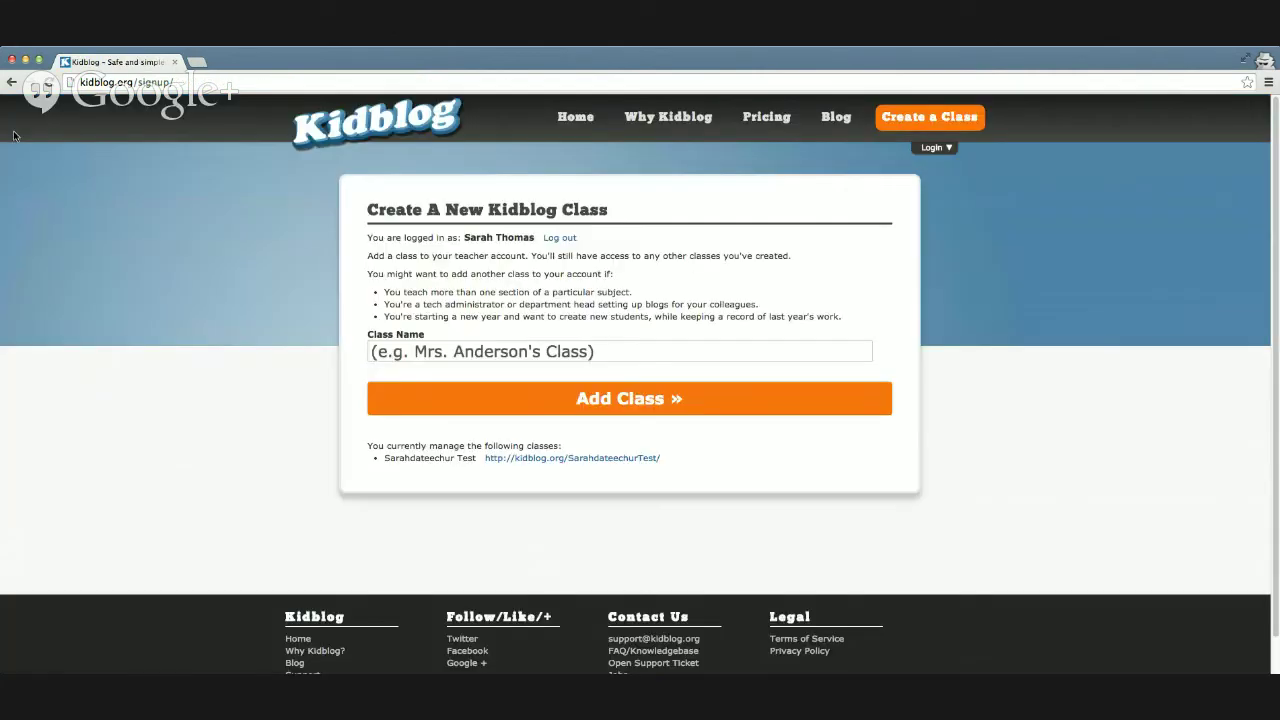
pyautogui.click(11, 82)
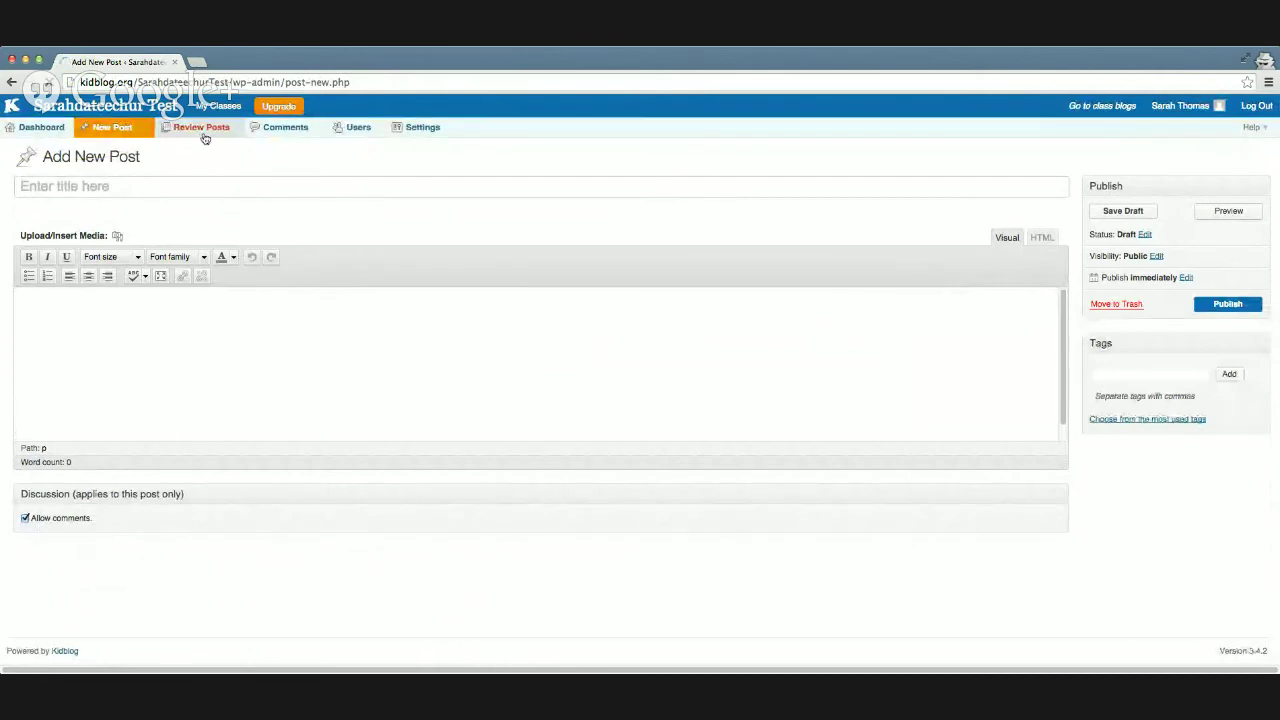
# Step: Review all class posts with every post selected, then check Categories, Tags and Comments
pyautogui.click(207, 138)
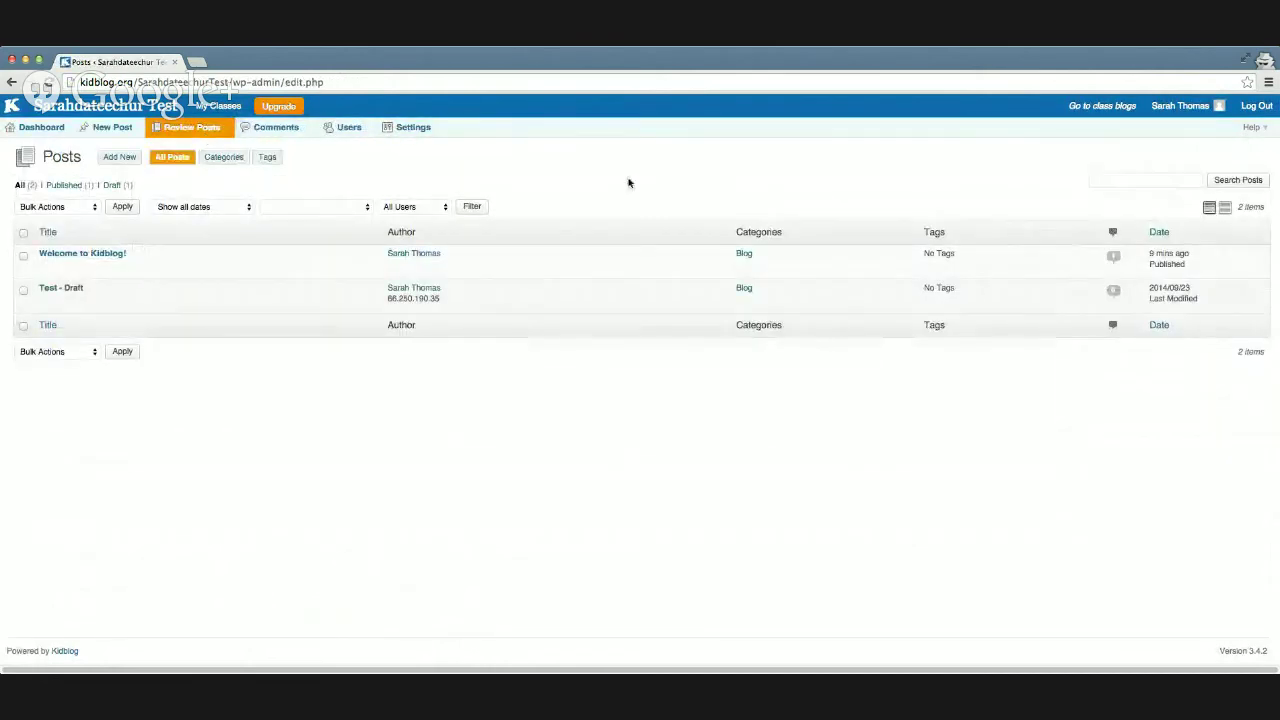
pyautogui.click(23, 232)
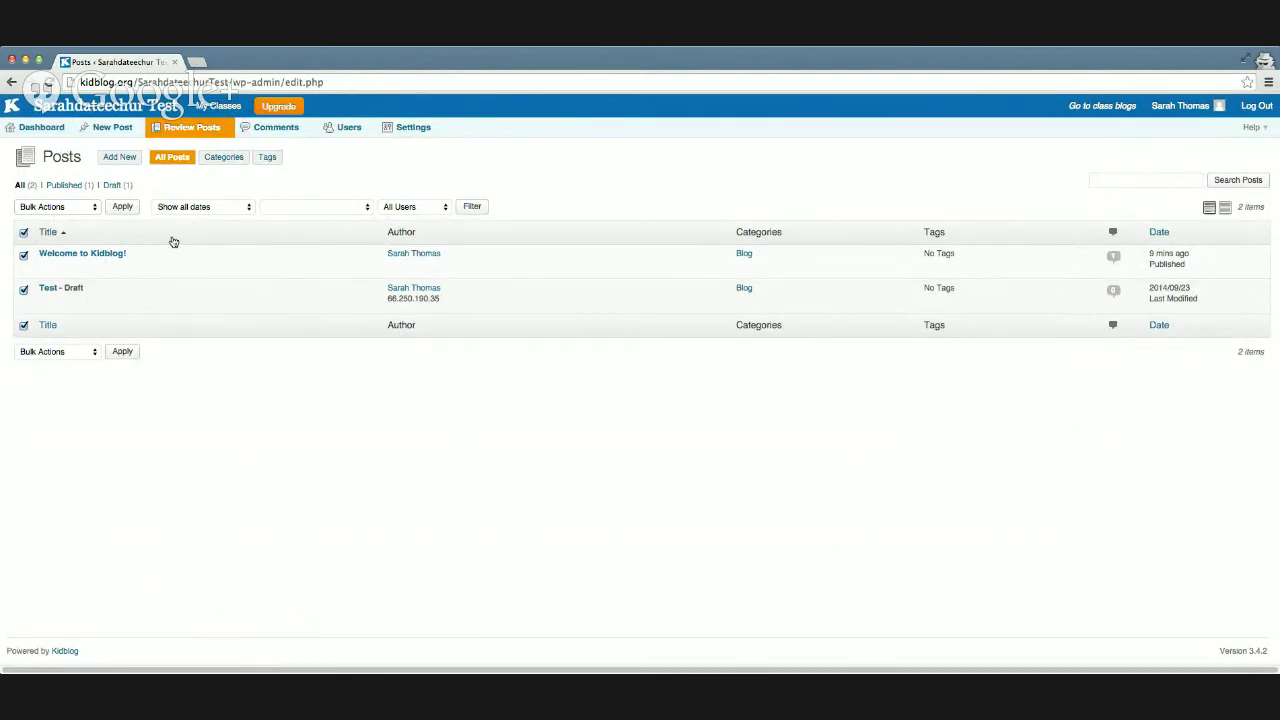
pyautogui.click(234, 158)
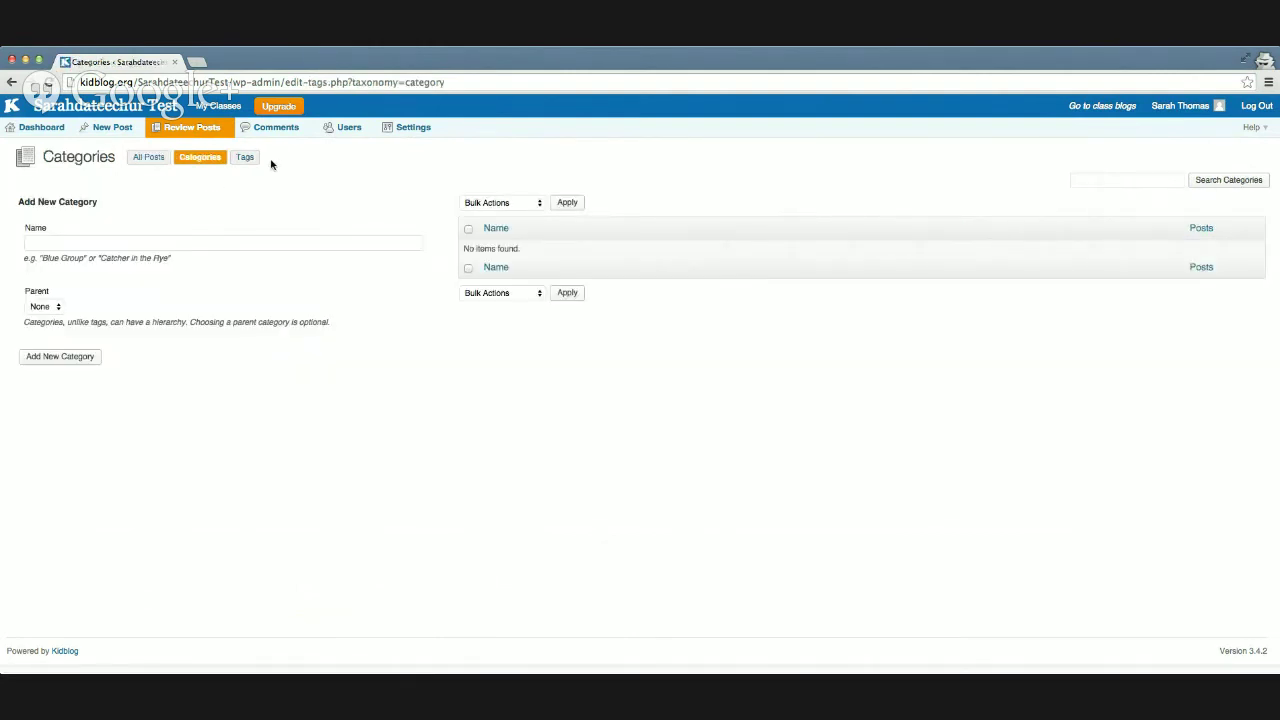
pyautogui.click(249, 161)
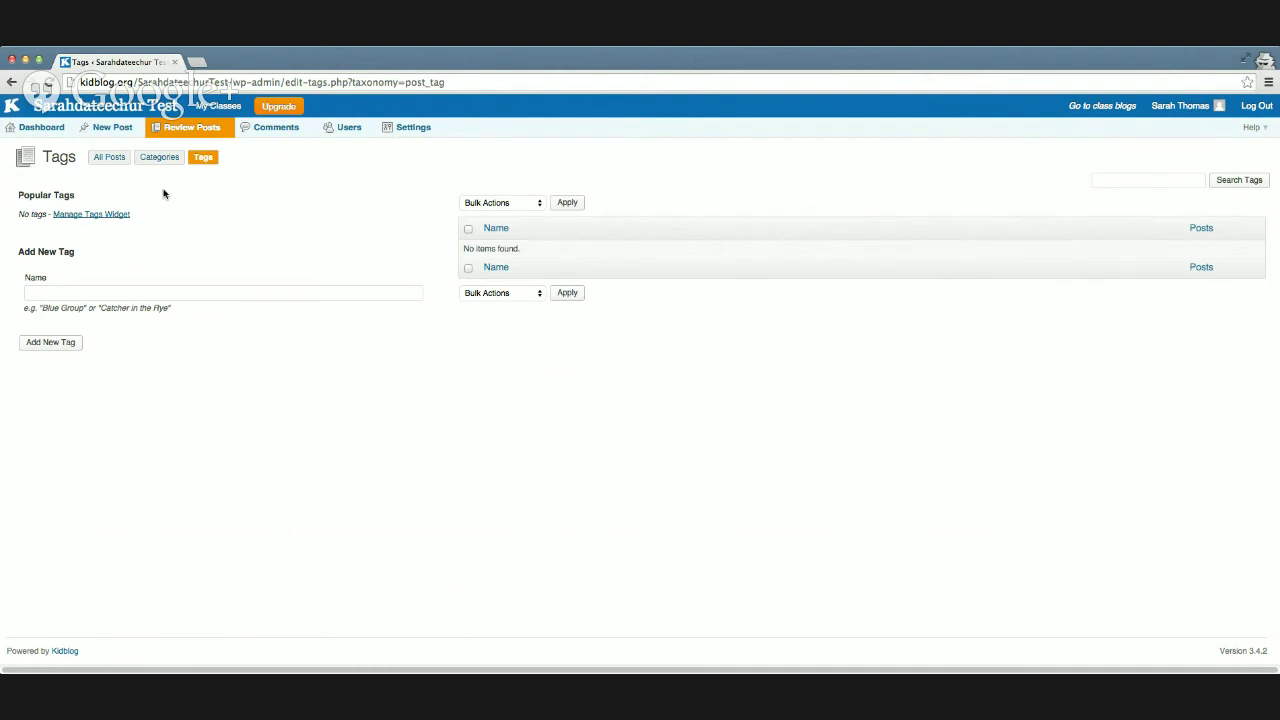
pyautogui.click(257, 136)
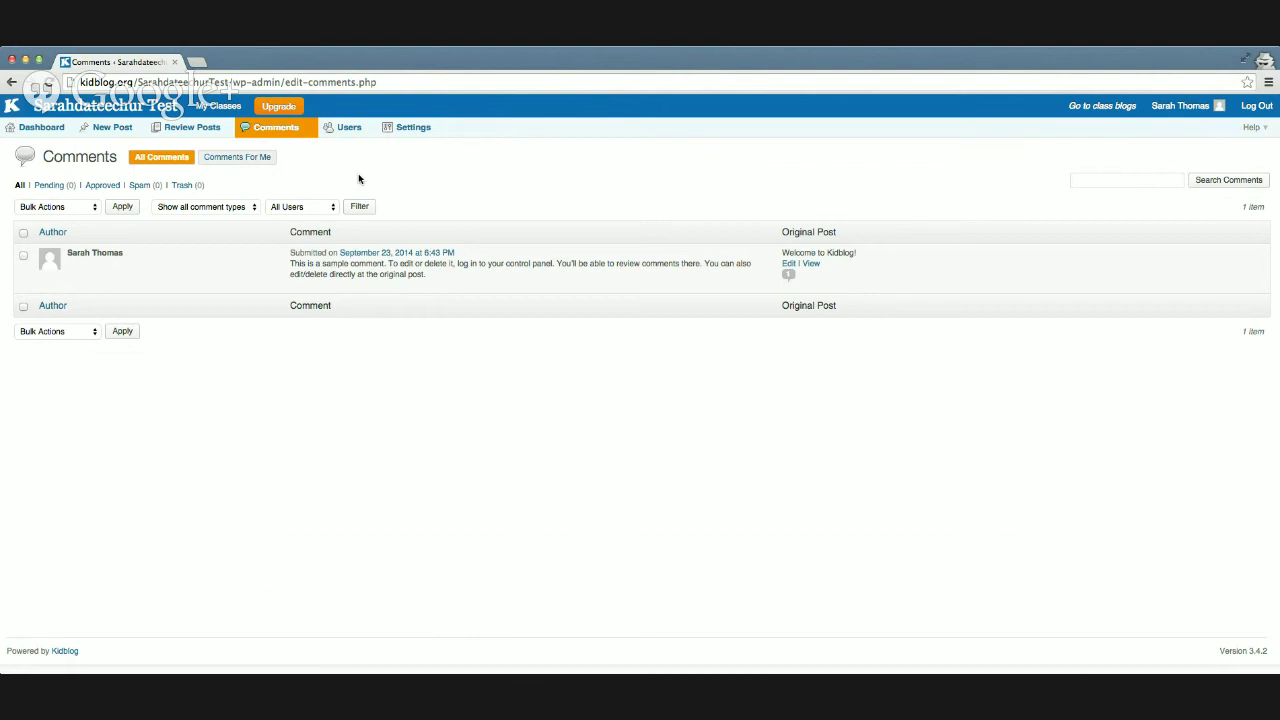
# Step: Filter to Comments For Me, then list the class users: one teacher and one student
pyautogui.click(245, 160)
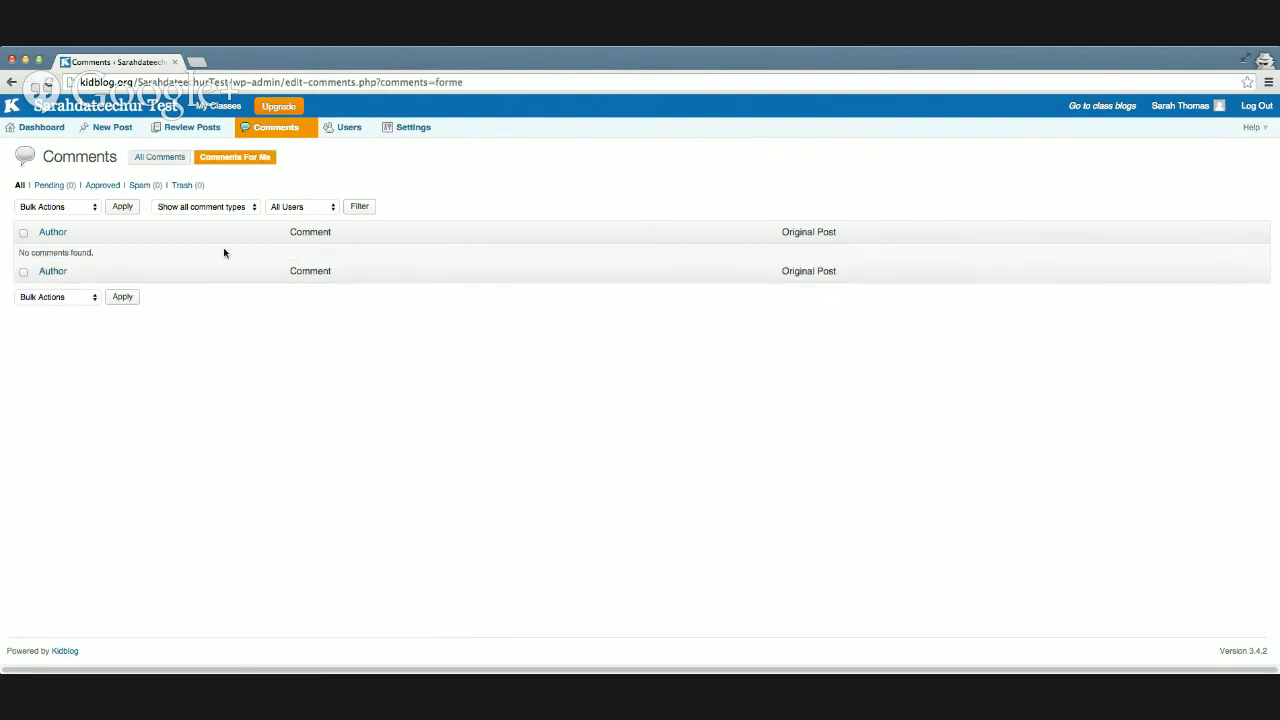
pyautogui.click(343, 130)
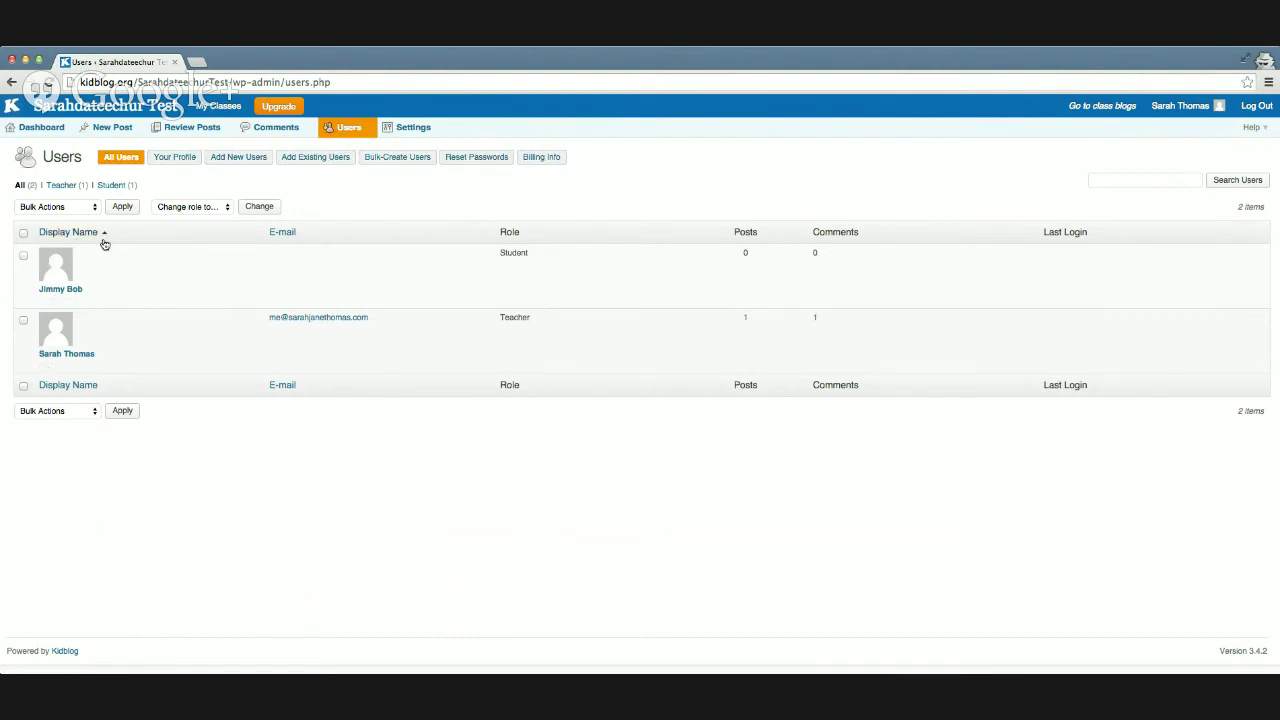
# Step: Show the teacher's Your Profile page with display name, blog title, avatar and theme options
pyautogui.click(172, 162)
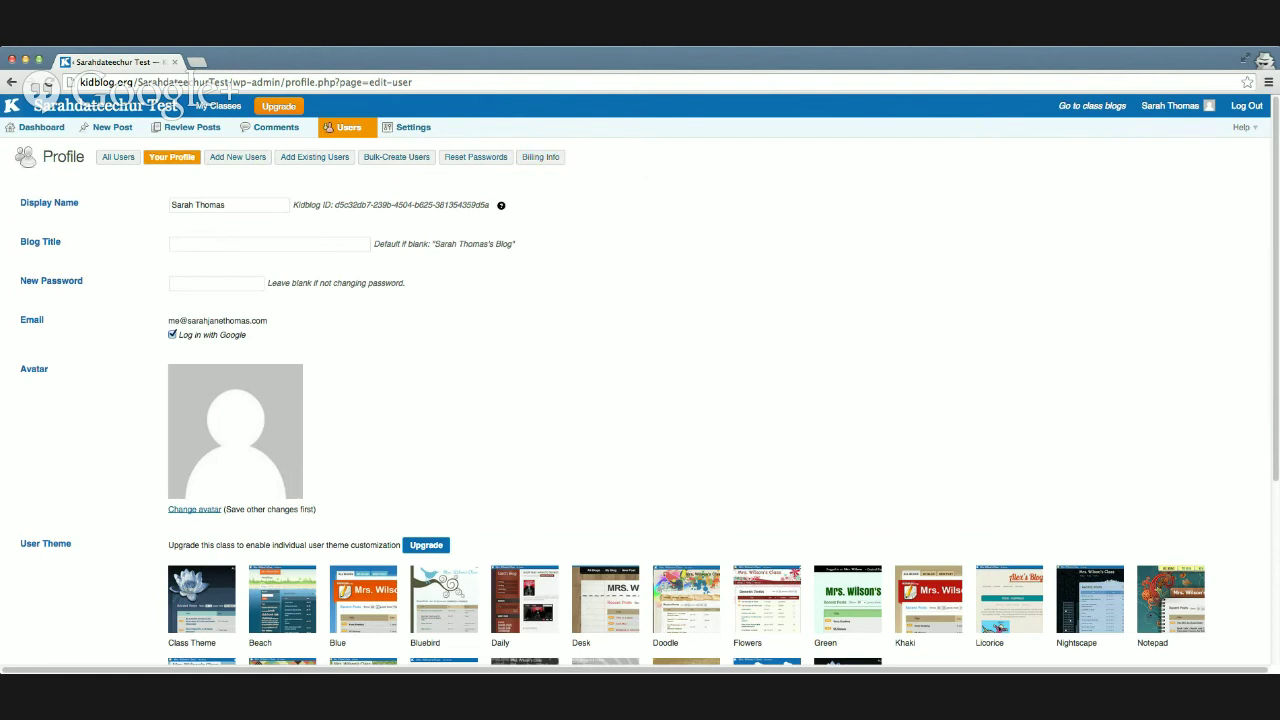
pyautogui.press('super+Tab')
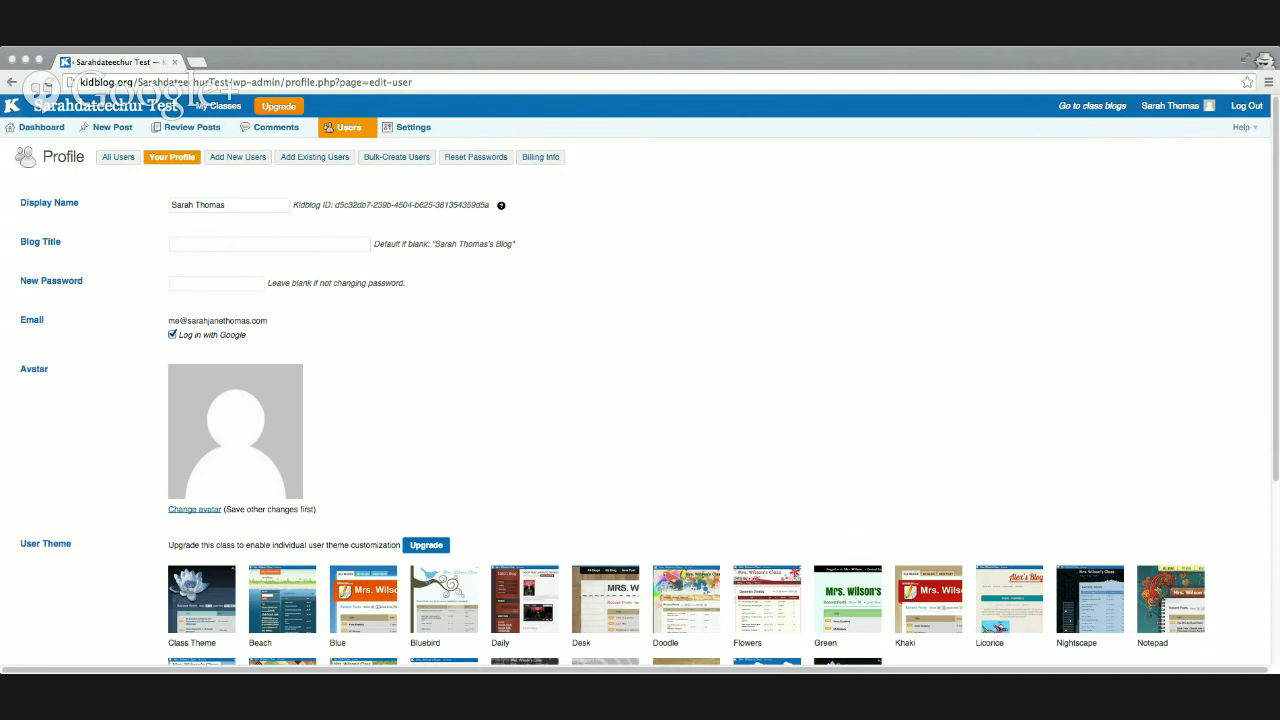
pyautogui.click(118, 316)
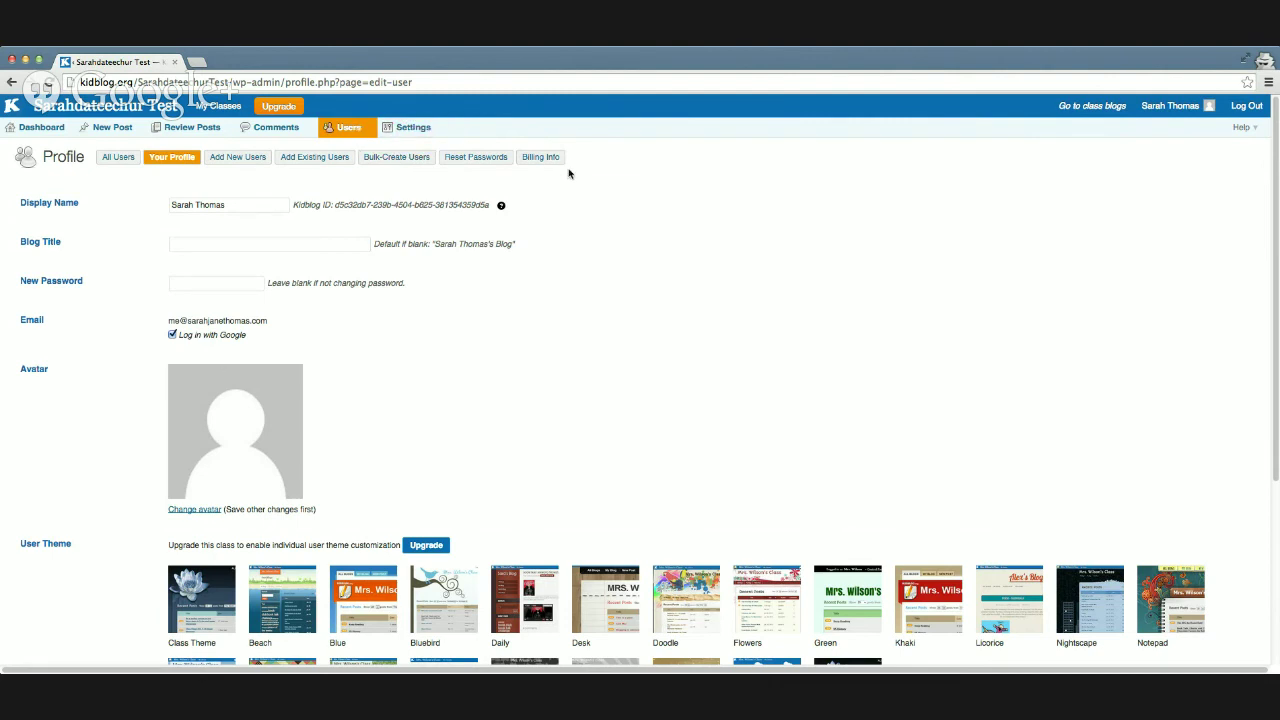
# Step: Look through the General Settings, then view Manage Themes with Kidblog Waterlily as the current theme
pyautogui.click(419, 133)
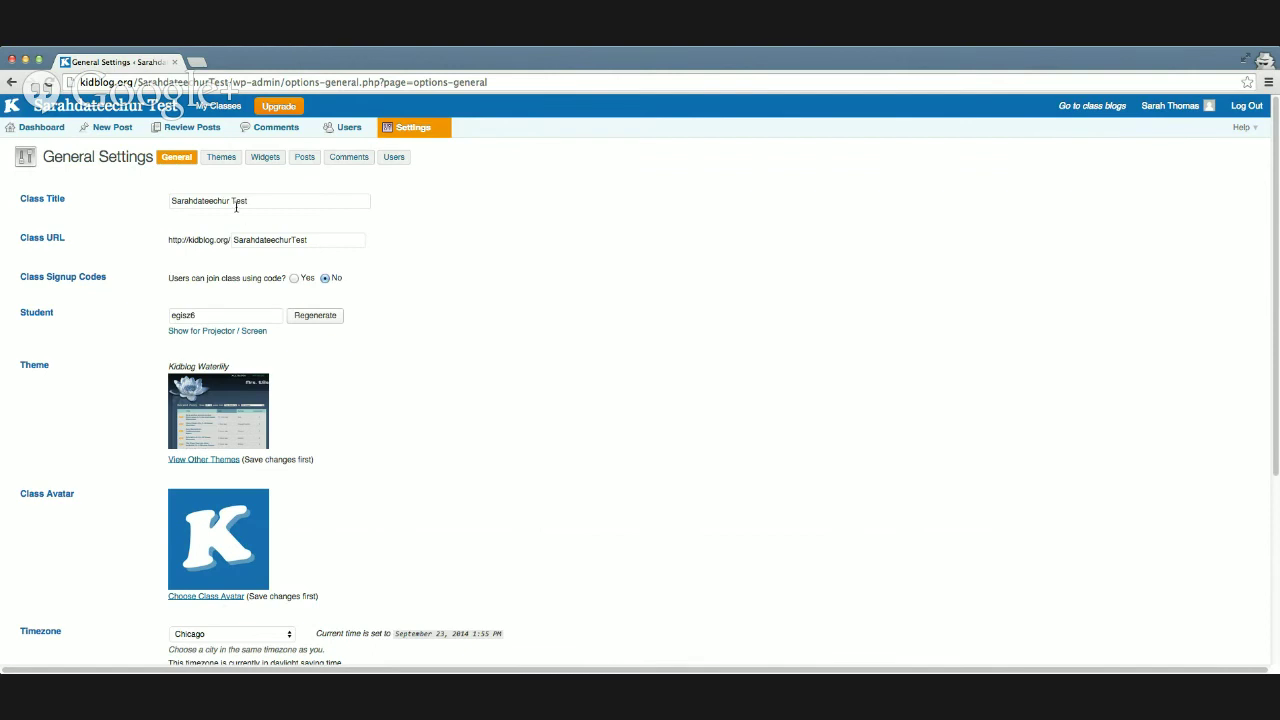
pyautogui.scroll(-2, 381, 288)
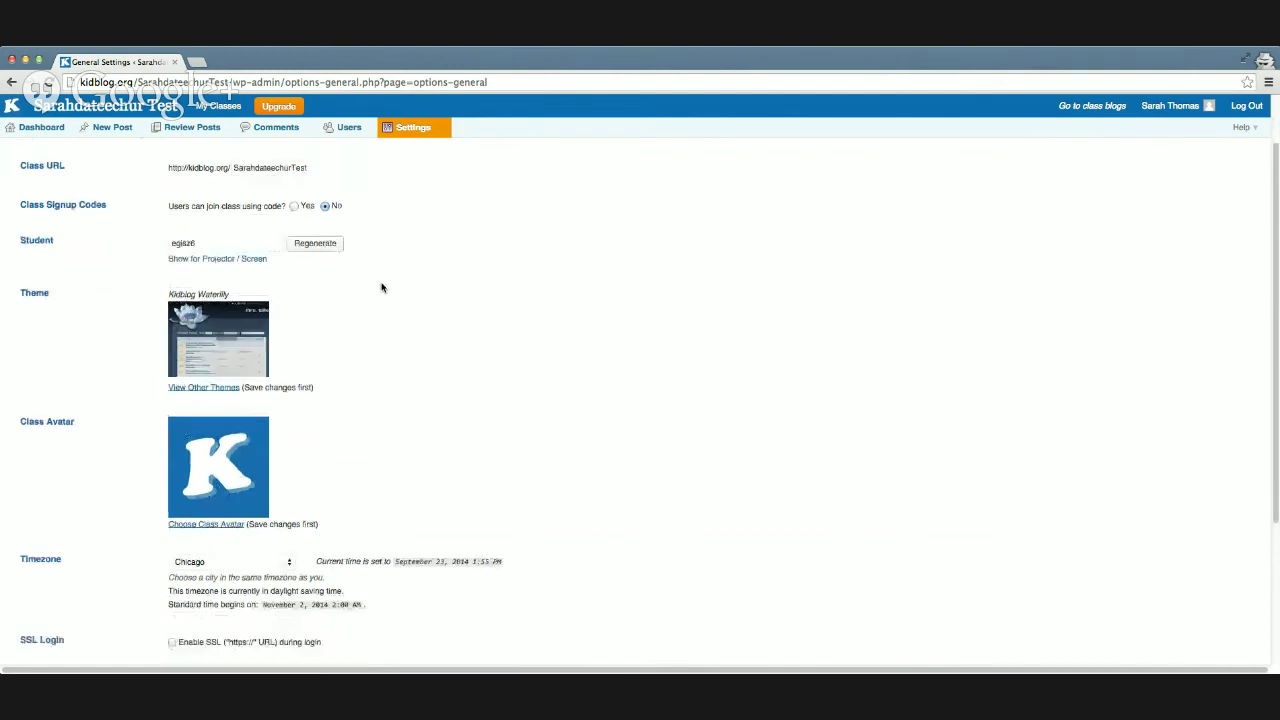
pyautogui.scroll(-1, 381, 288)
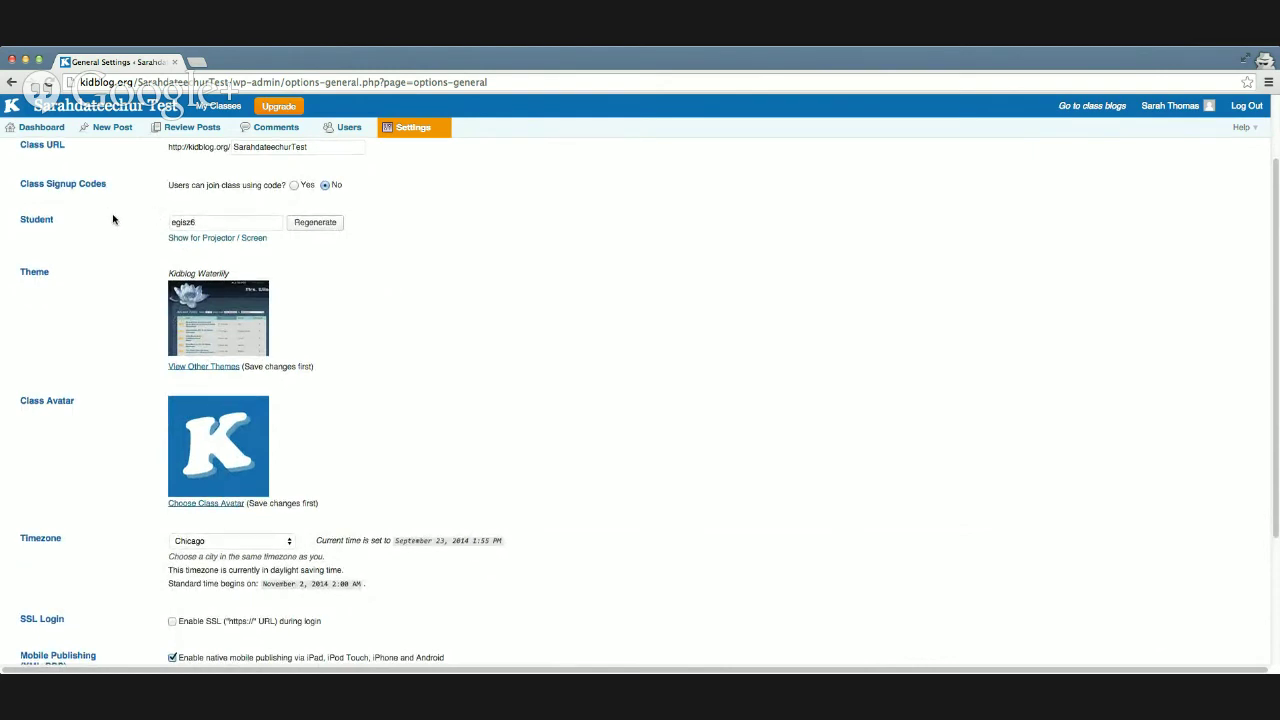
pyautogui.scroll(-3, 113, 219)
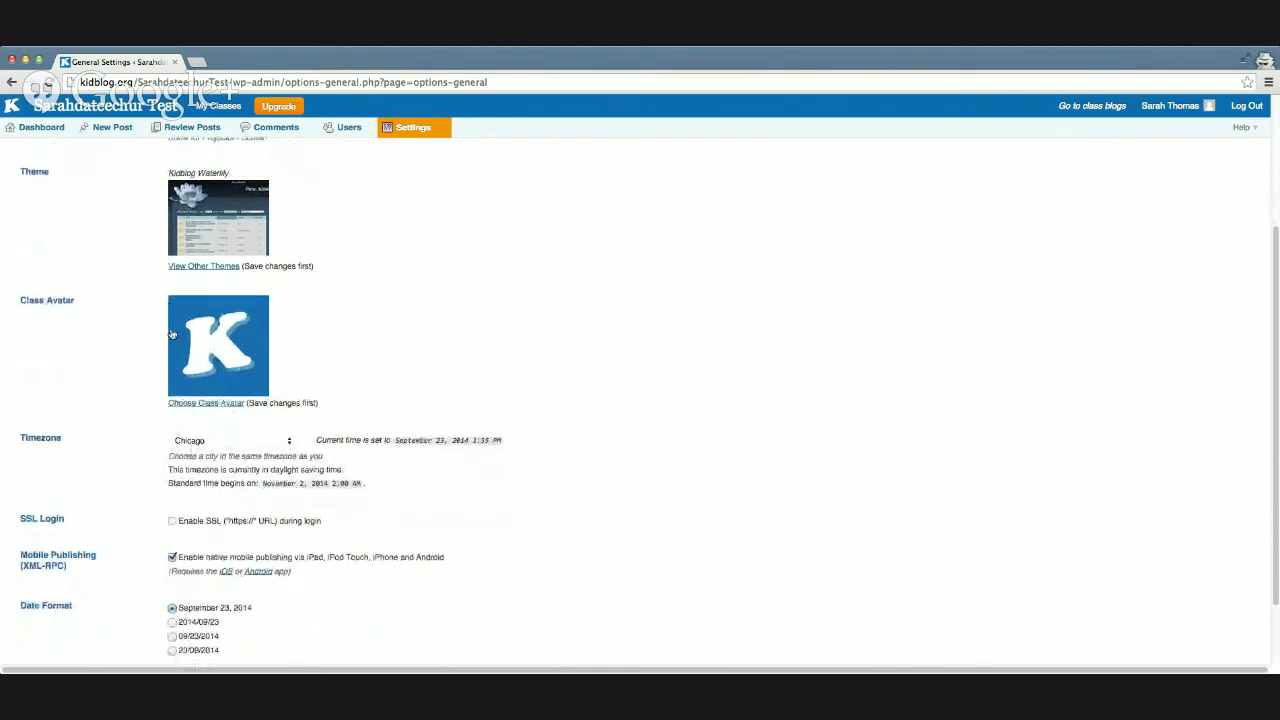
pyautogui.scroll(-3, 218, 357)
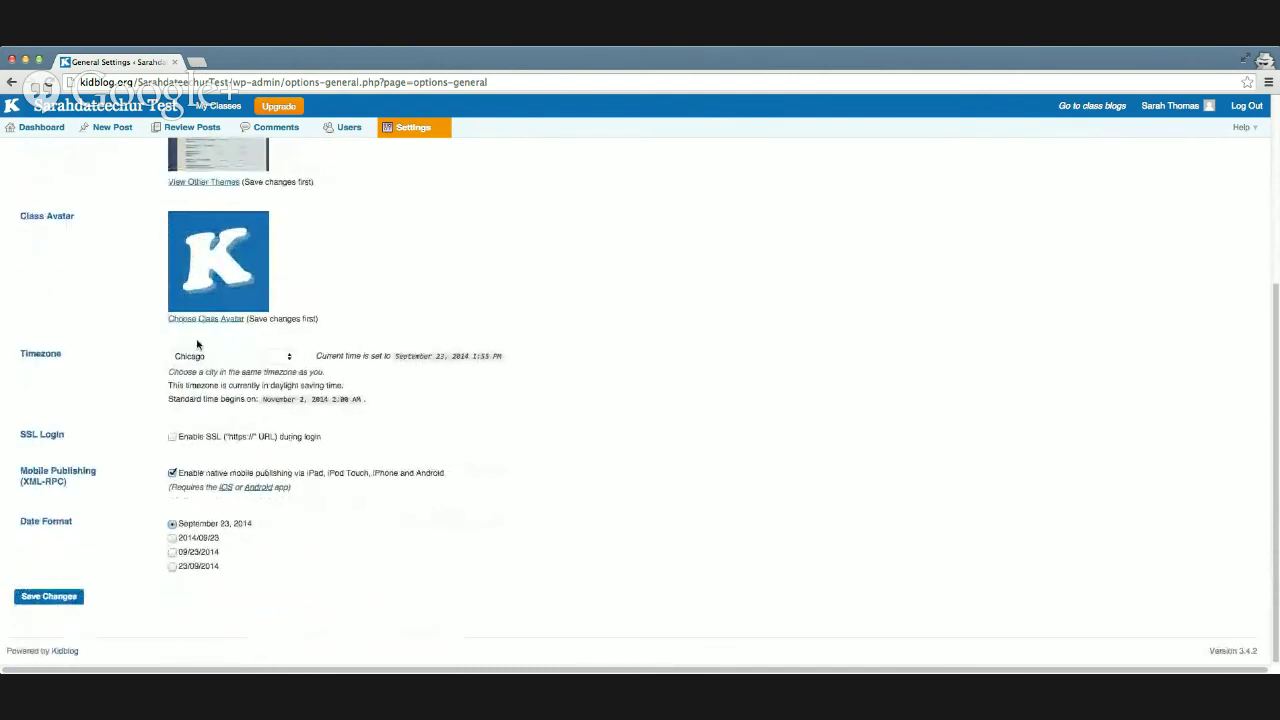
pyautogui.scroll(5, 238, 370)
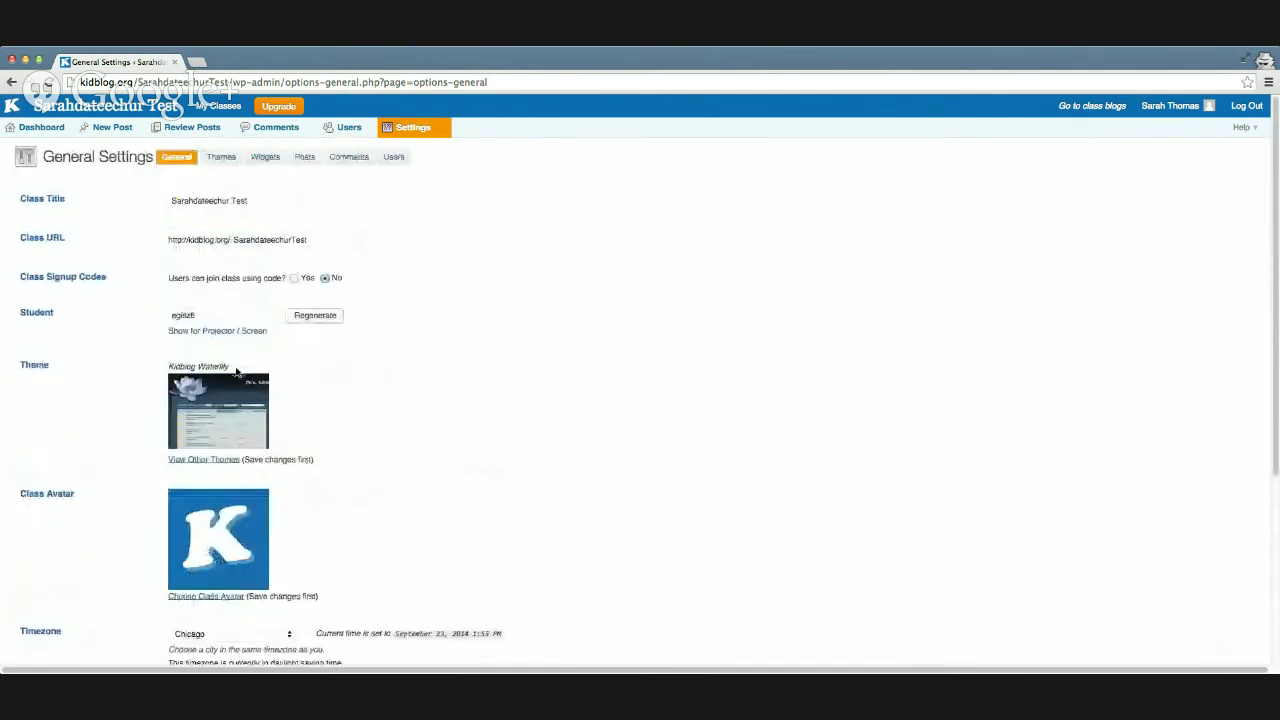
pyautogui.click(229, 162)
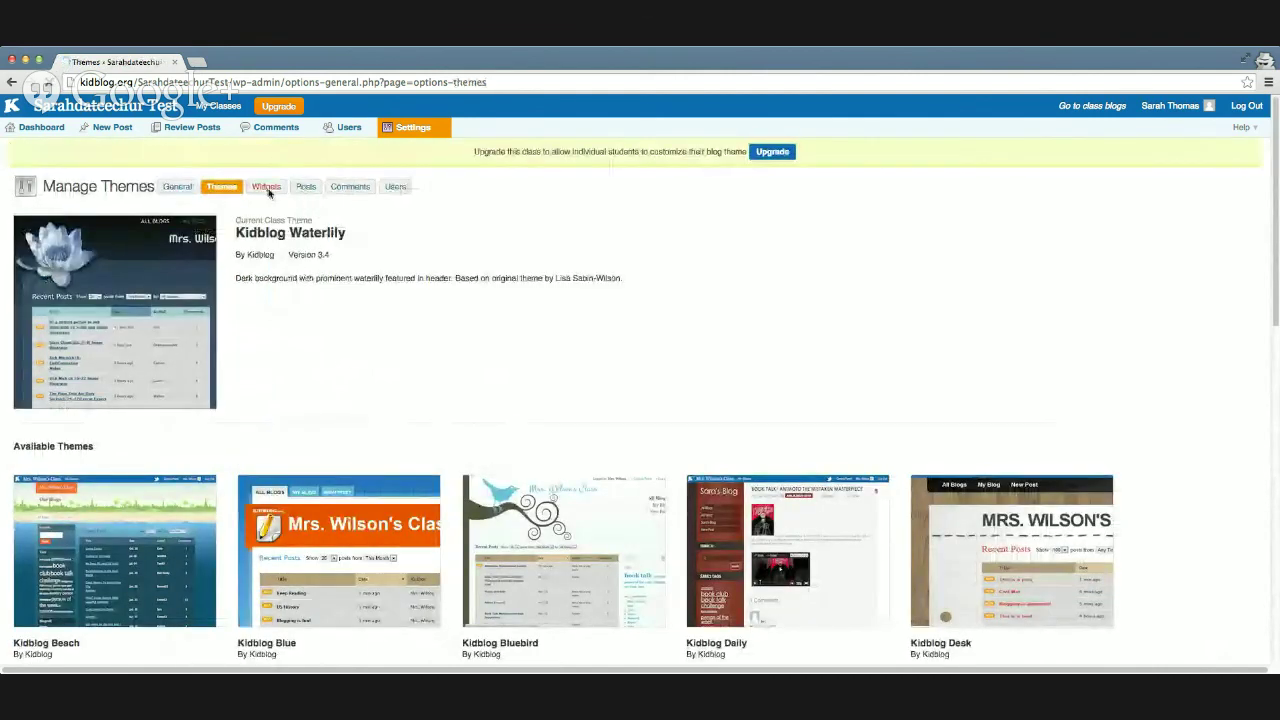
# Step: Add the blogroll widget link 'JHFI Class of 2015' pointing to kidblog.org/jhficlass0f2015
pyautogui.click(274, 188)
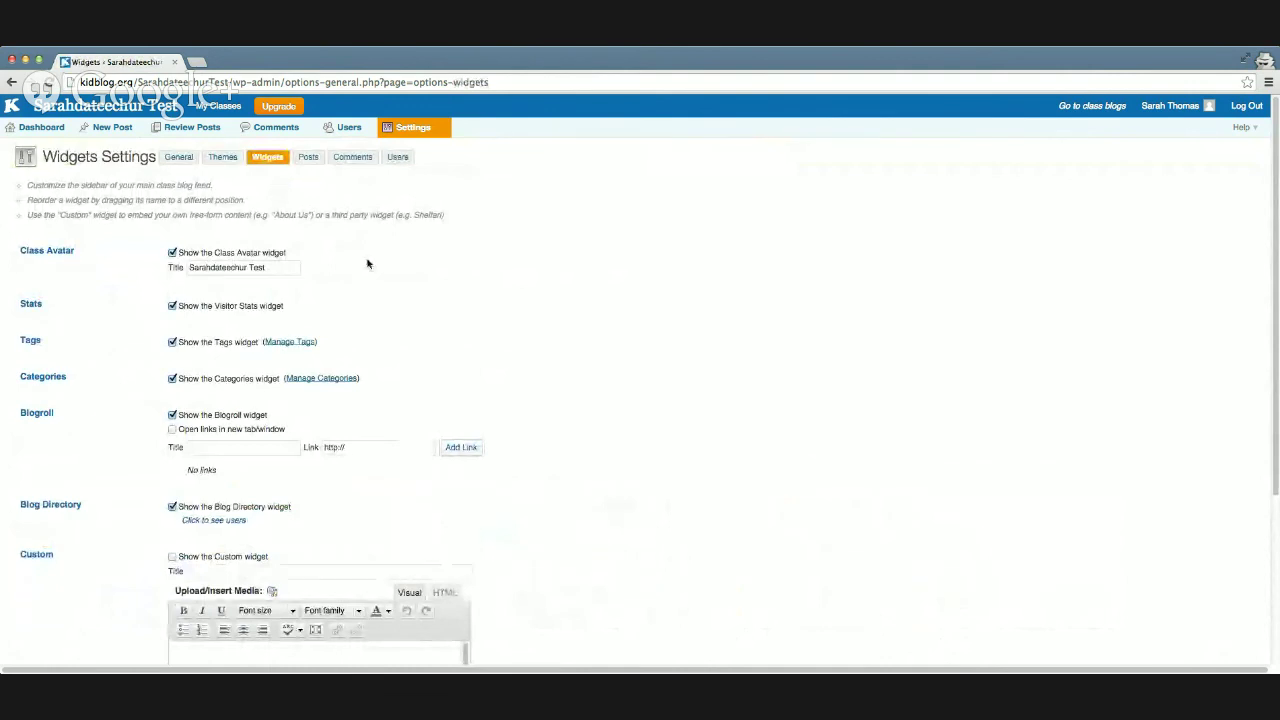
pyautogui.scroll(-1, 351, 260)
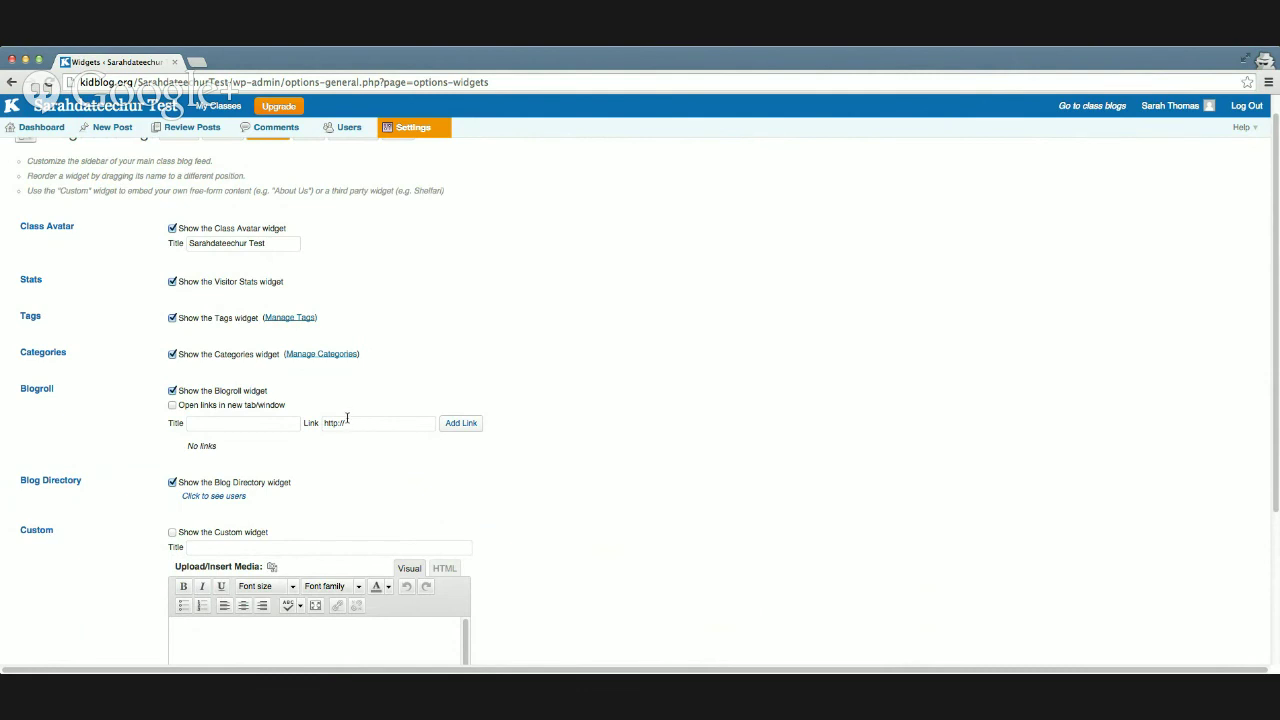
pyautogui.click(271, 425)
pyautogui.write('JHFI Class of 2015')
pyautogui.click(383, 424)
pyautogui.write('kidblog')
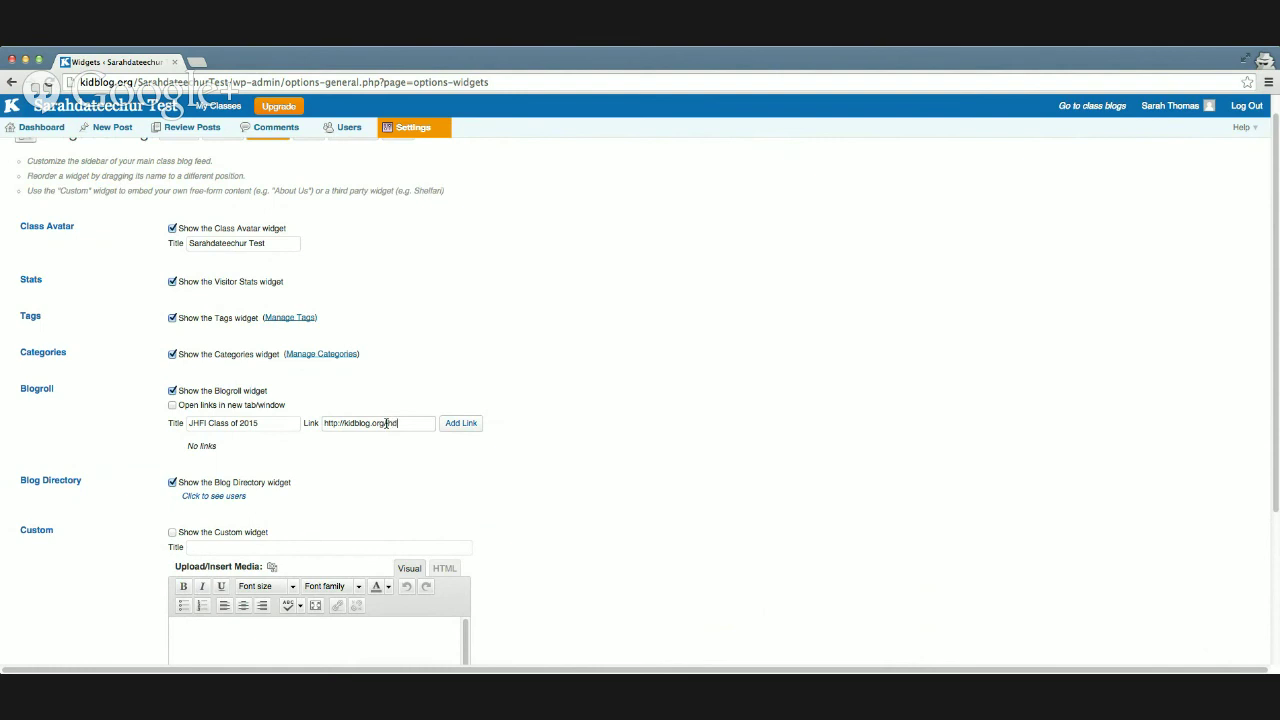
pyautogui.write('.org/jhficlass0f2015')
pyautogui.click(479, 431)
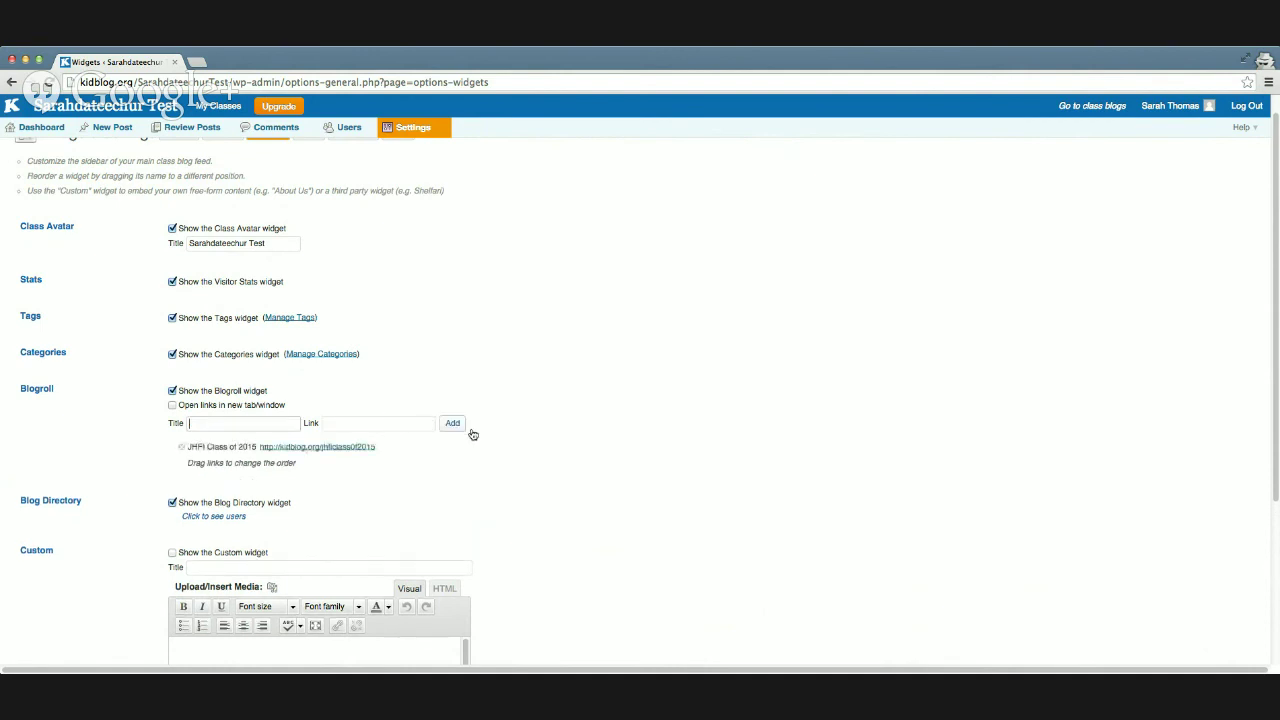
pyautogui.scroll(-2, 490, 437)
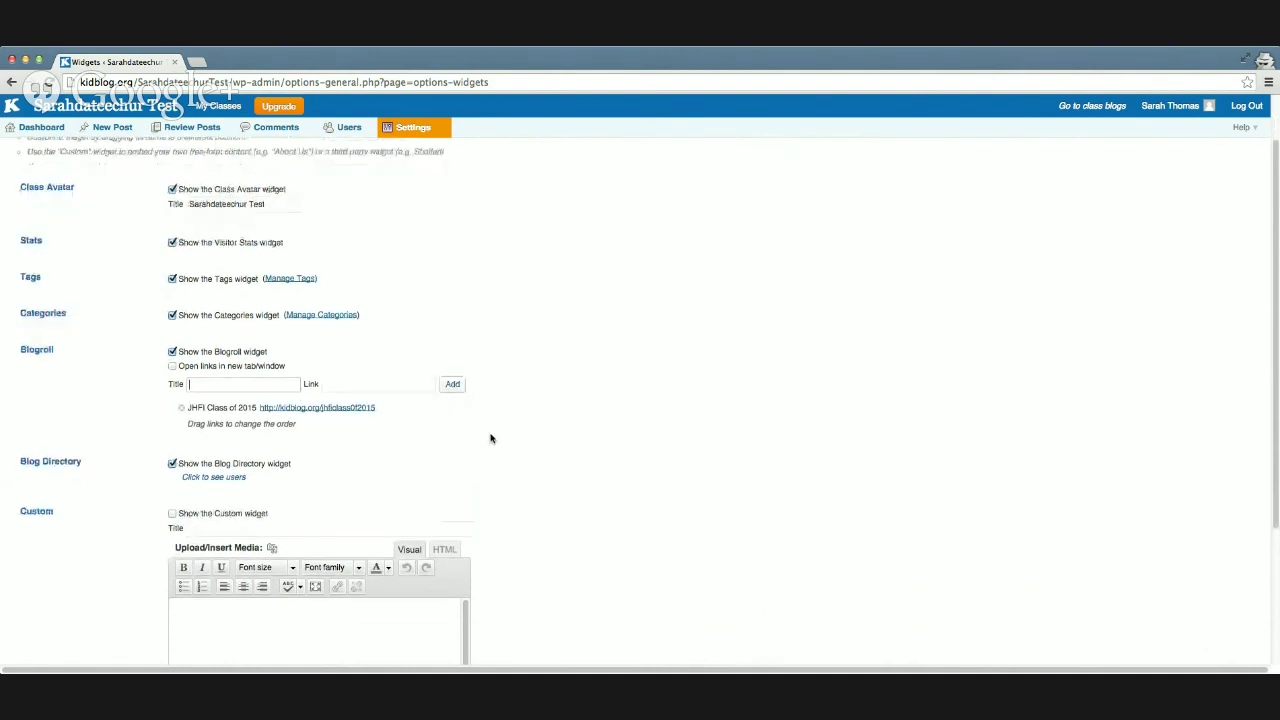
pyautogui.scroll(3, 490, 437)
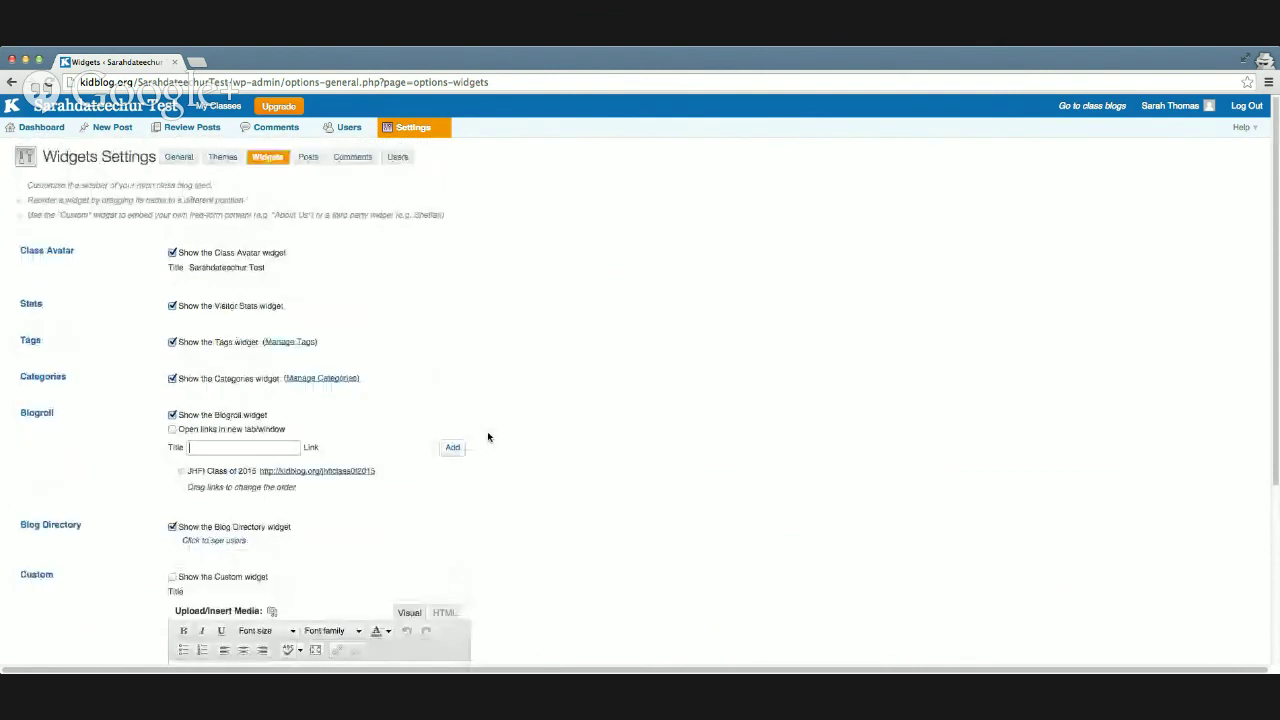
# Step: Check the Posts, Comments and Users settings, then view the live Waterlily class blog
pyautogui.click(310, 158)
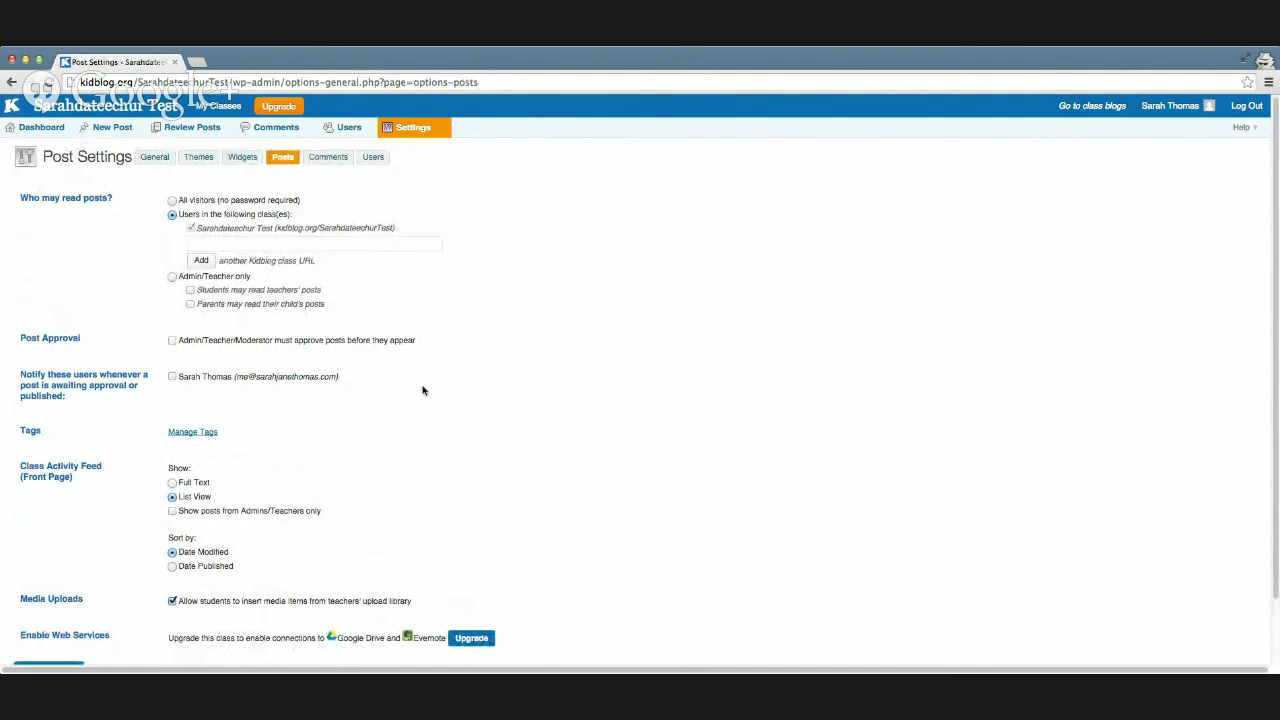
pyautogui.click(330, 164)
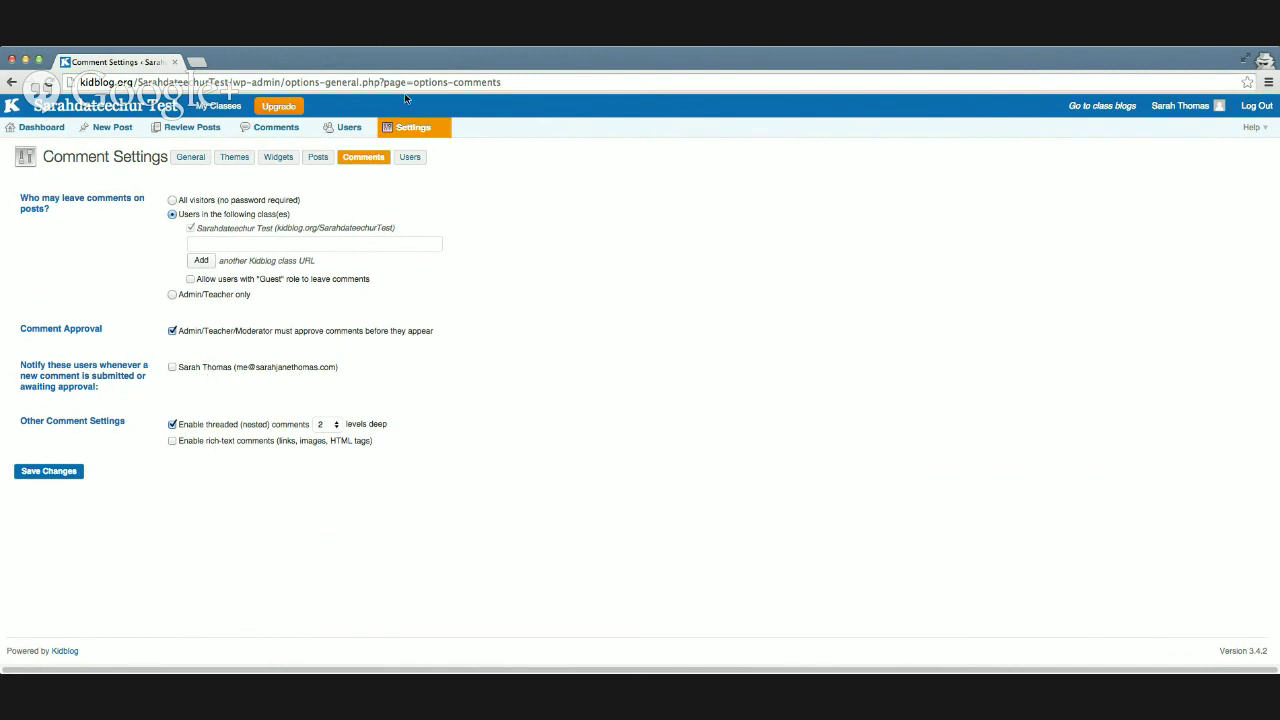
pyautogui.click(409, 162)
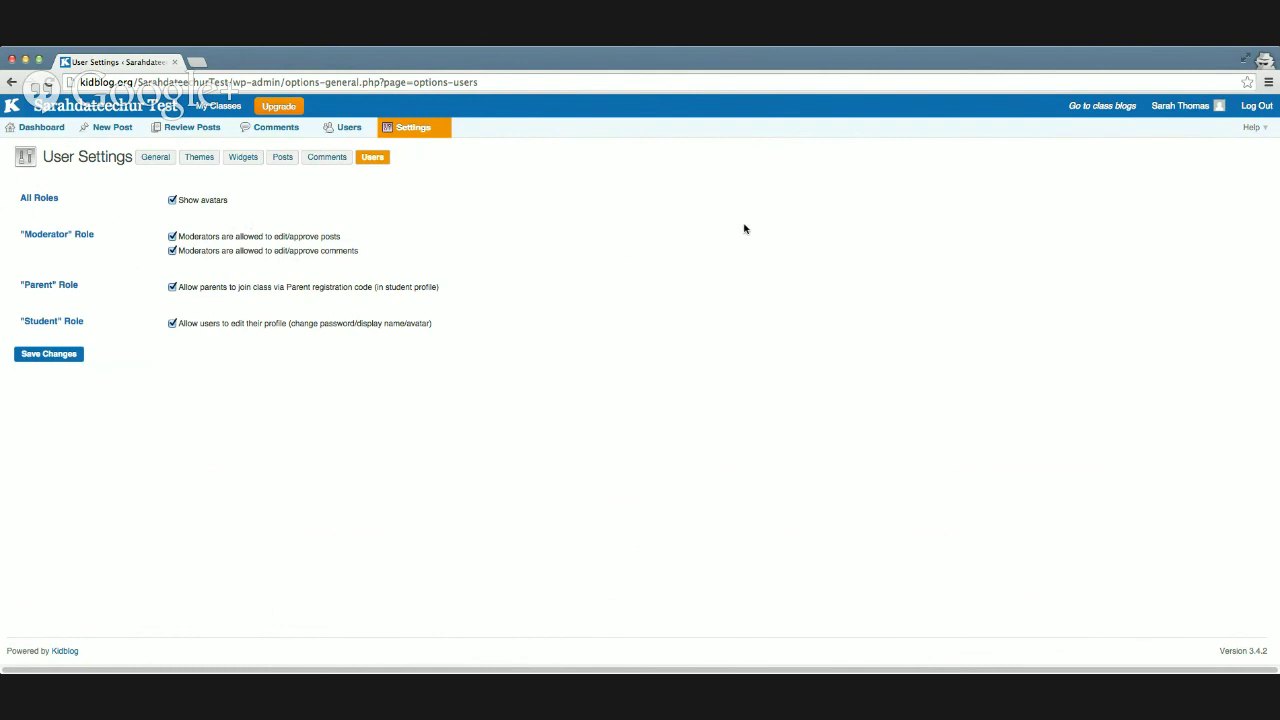
pyautogui.click(101, 112)
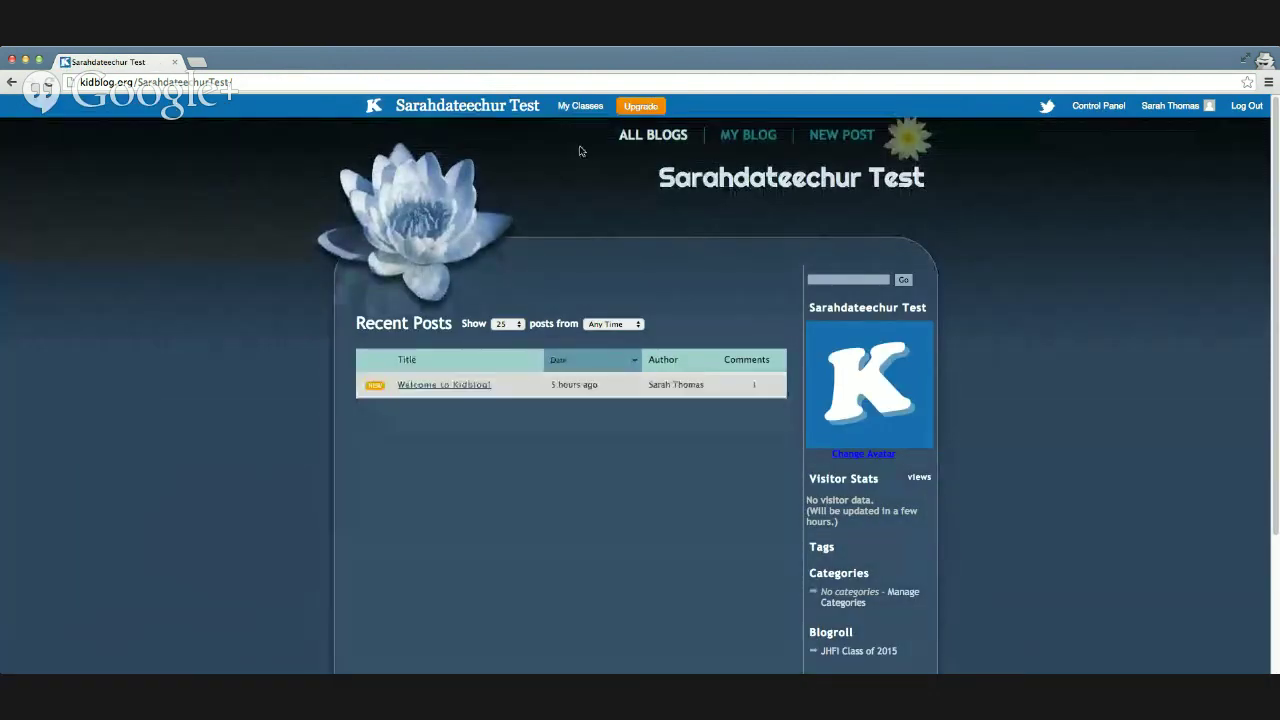
pyautogui.click(11, 82)
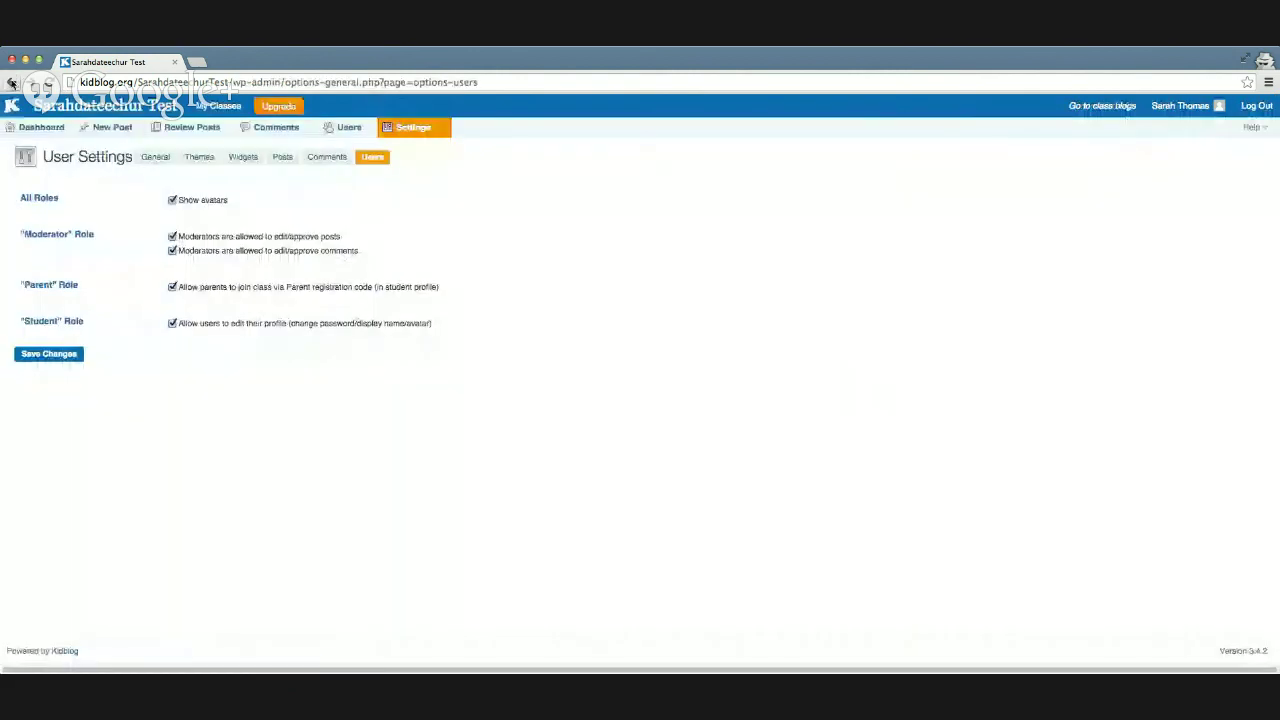
pyautogui.click(105, 108)
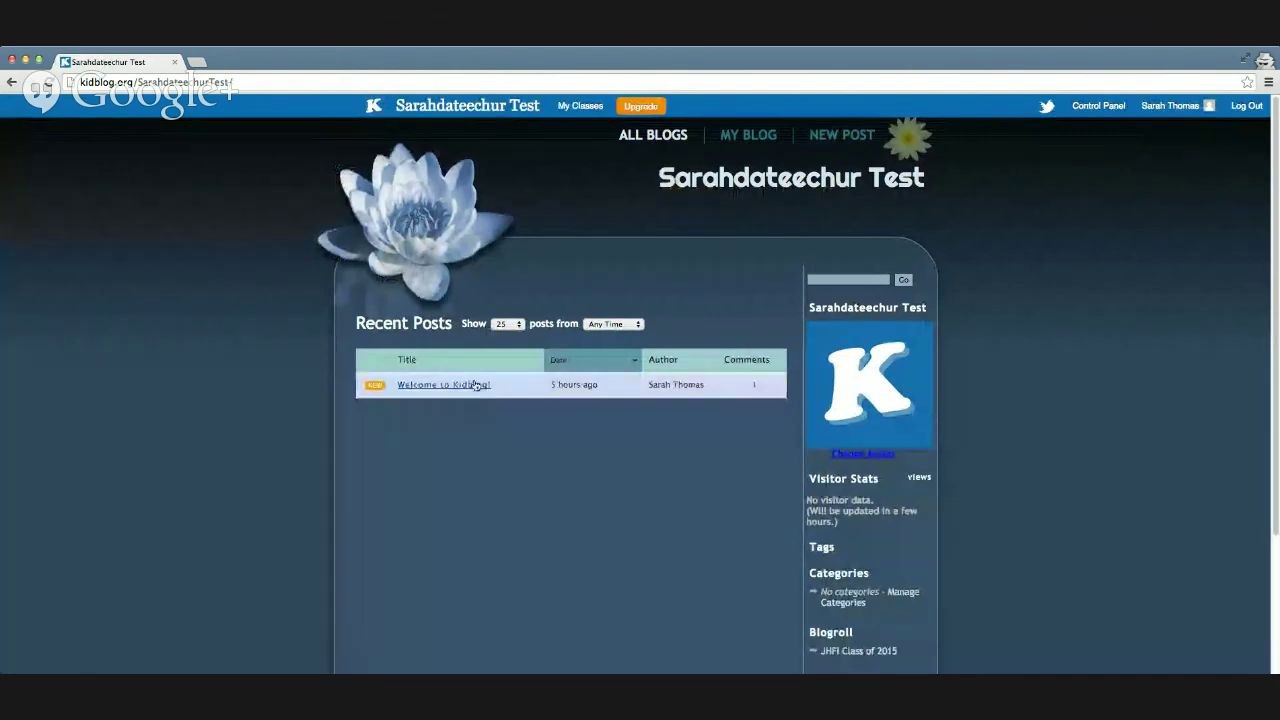
pyautogui.scroll(-2, 780, 435)
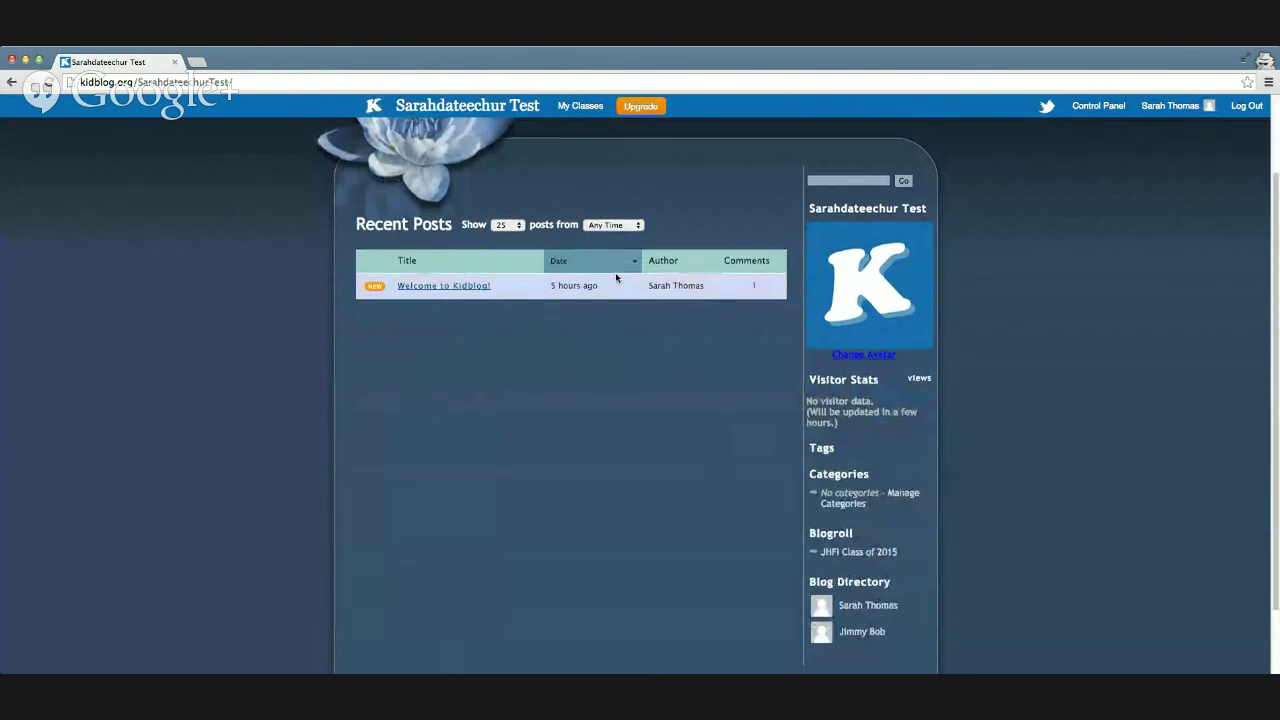
pyautogui.scroll(2, 625, 285)
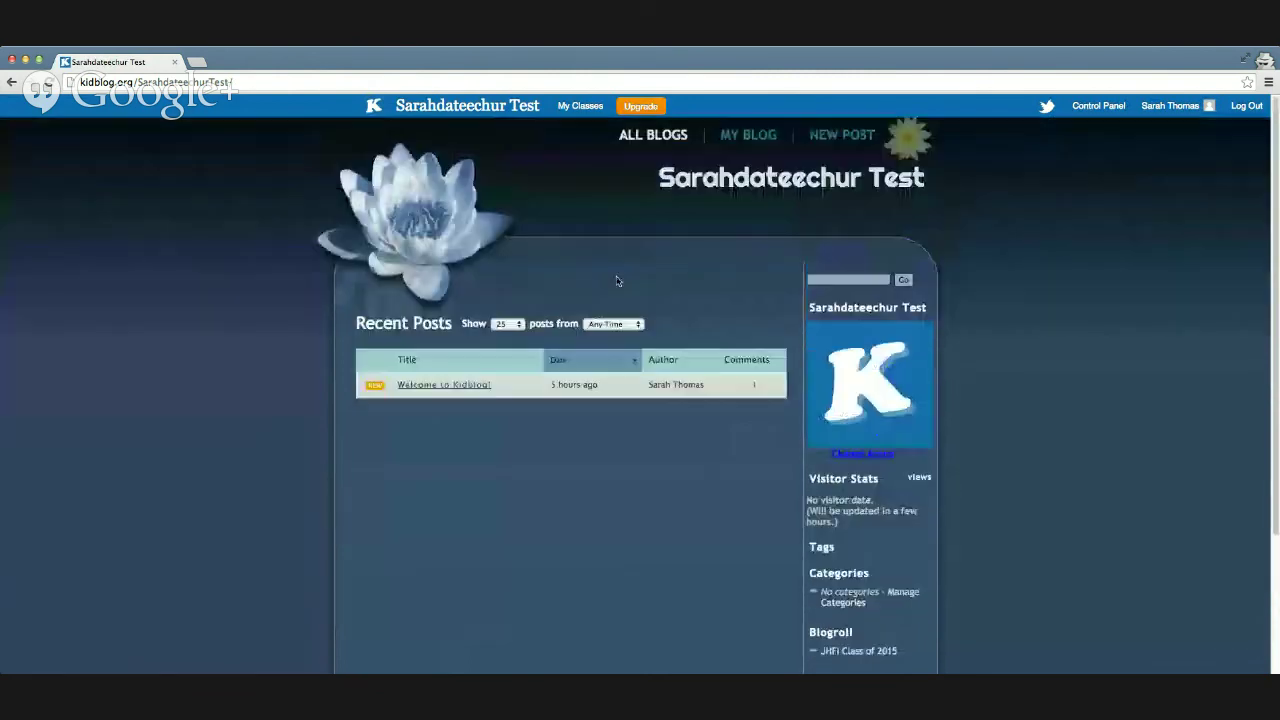
pyautogui.click(1046, 106)
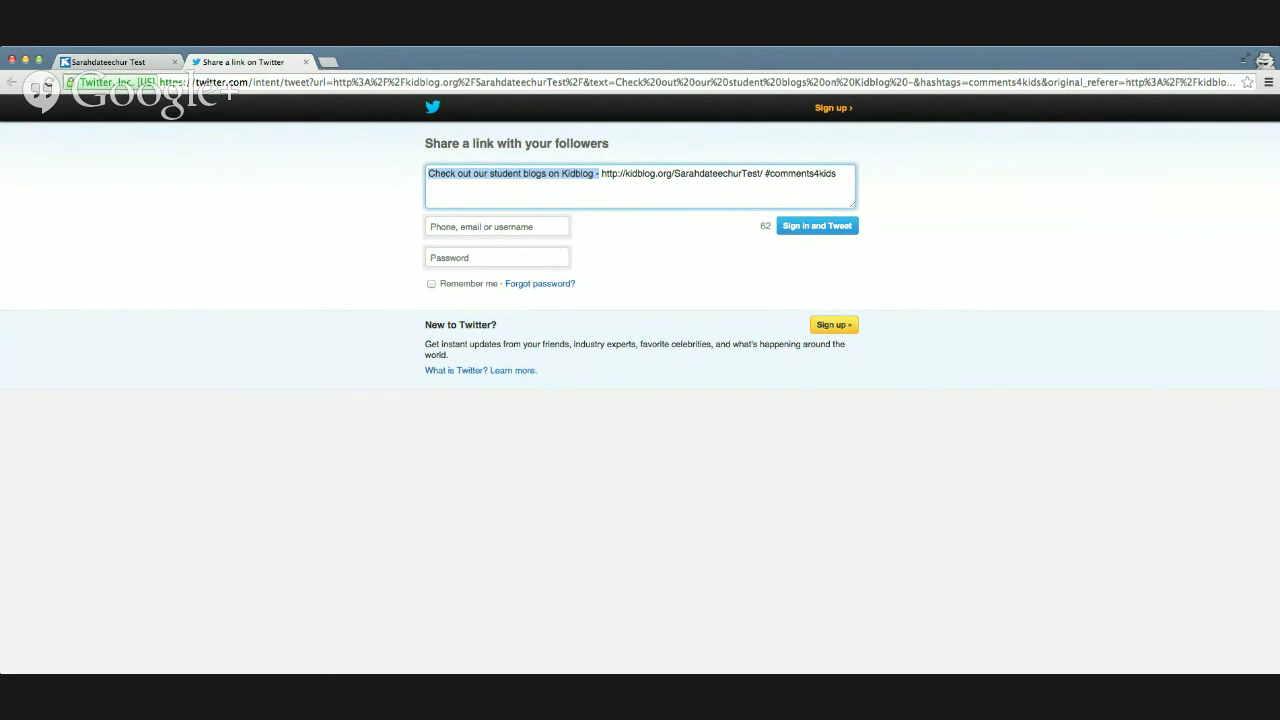
pyautogui.click(307, 63)
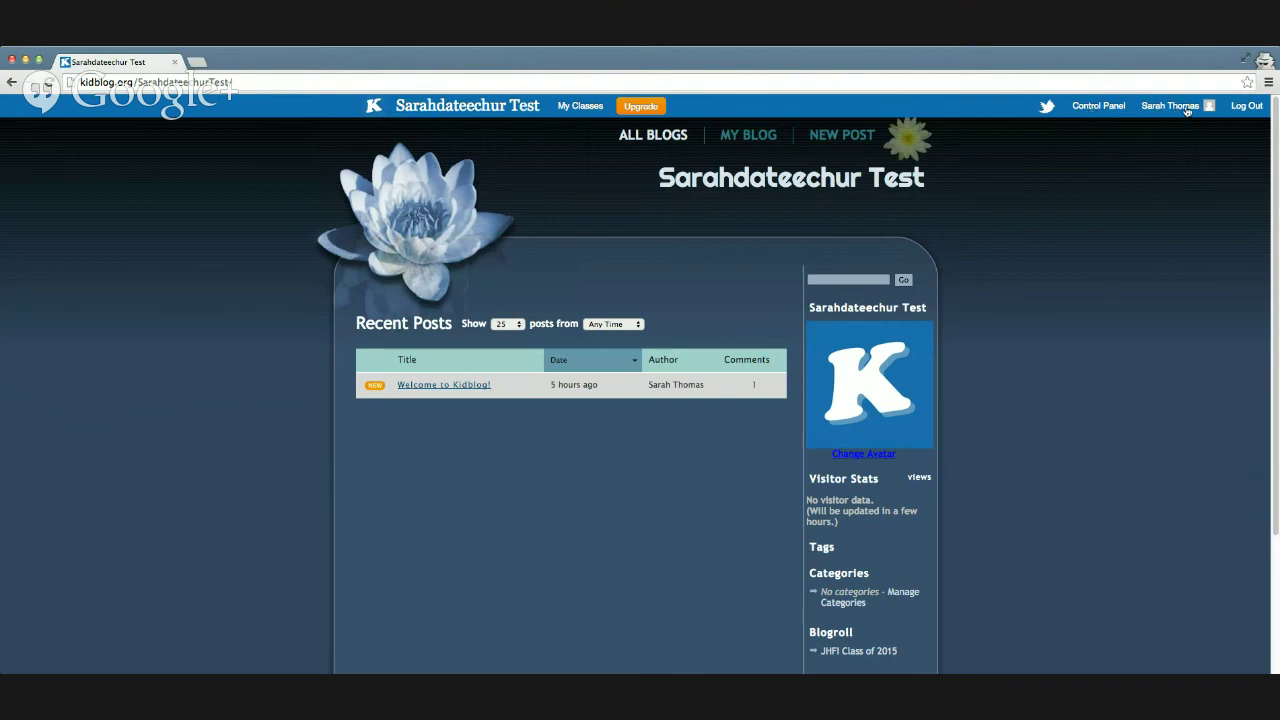
# Step: Log the teacher out of the Kidblog class and close the browser window
pyautogui.click(1244, 108)
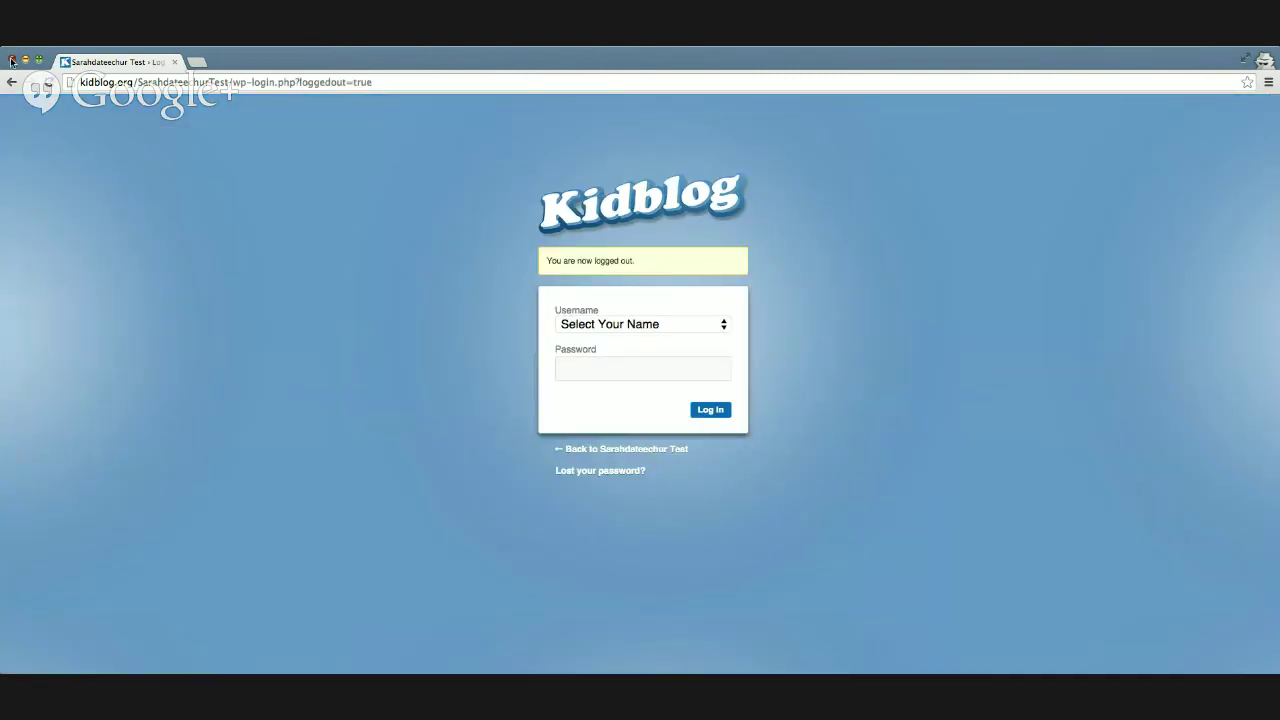
pyautogui.click(11, 61)
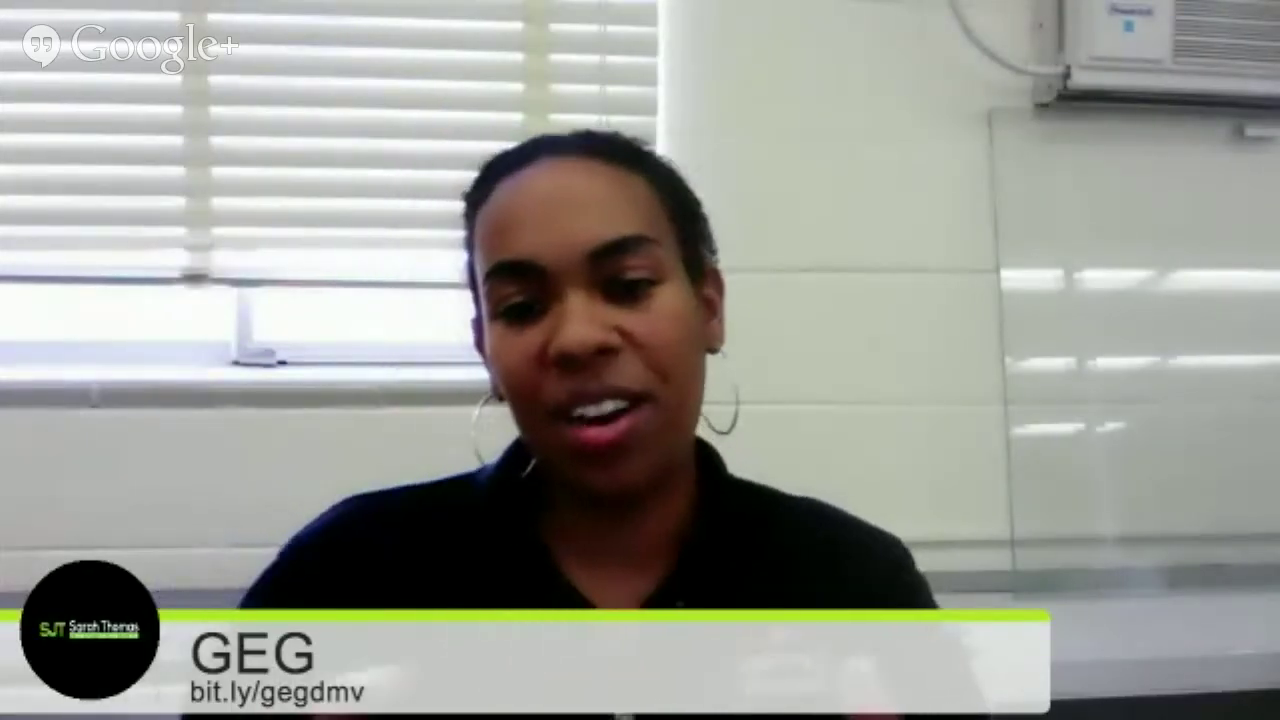